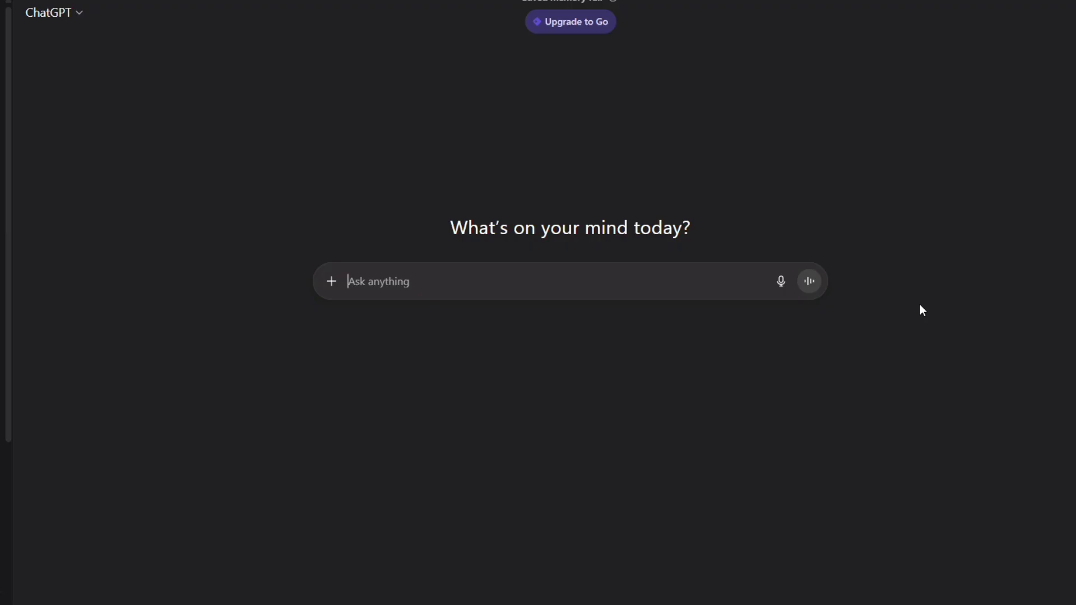
Ask ChatGPT for a prompt for a photorealistic 25-year-old female avatar, seated upright, friendly expression.
text(Hey ChatGPT, please write me a prompt I can use to creat)
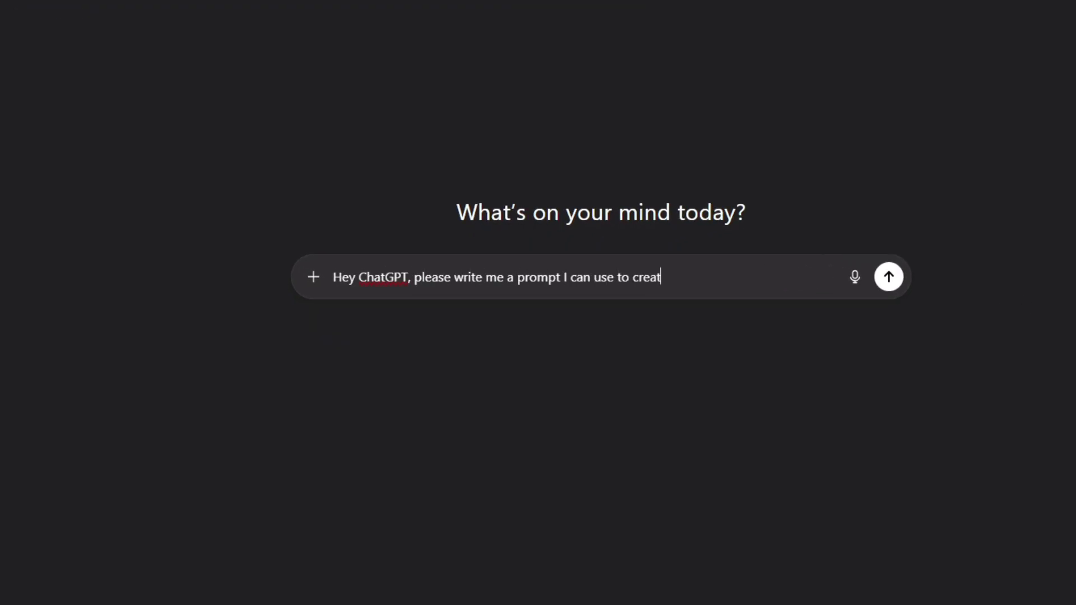
text(e an image for my talking AI avat)
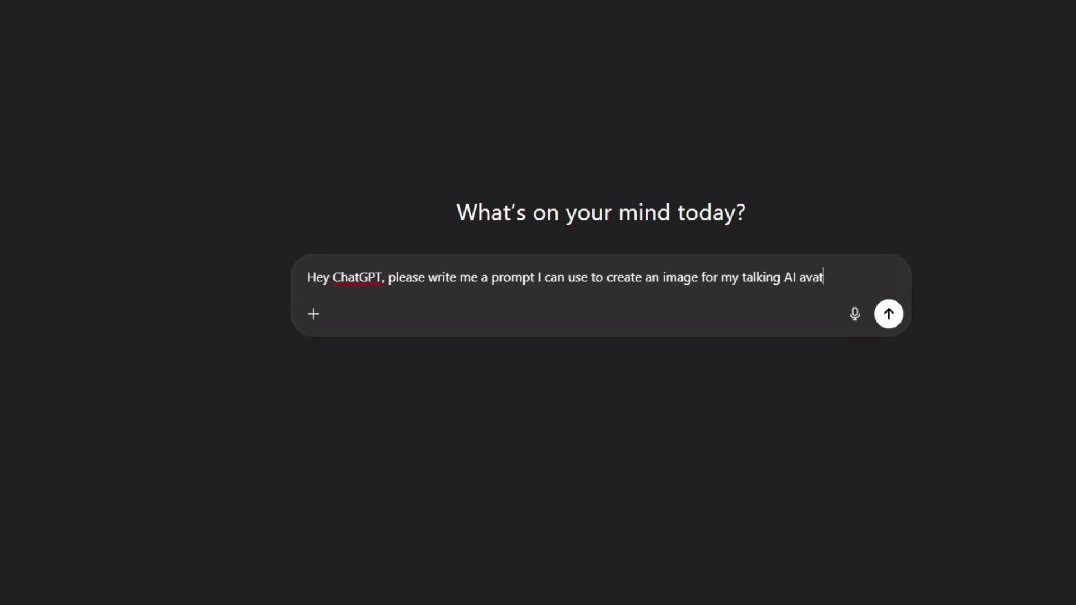
text(ar. It will be a female AI avatar, 25 years old, and the style should be photorealistic. The image should)
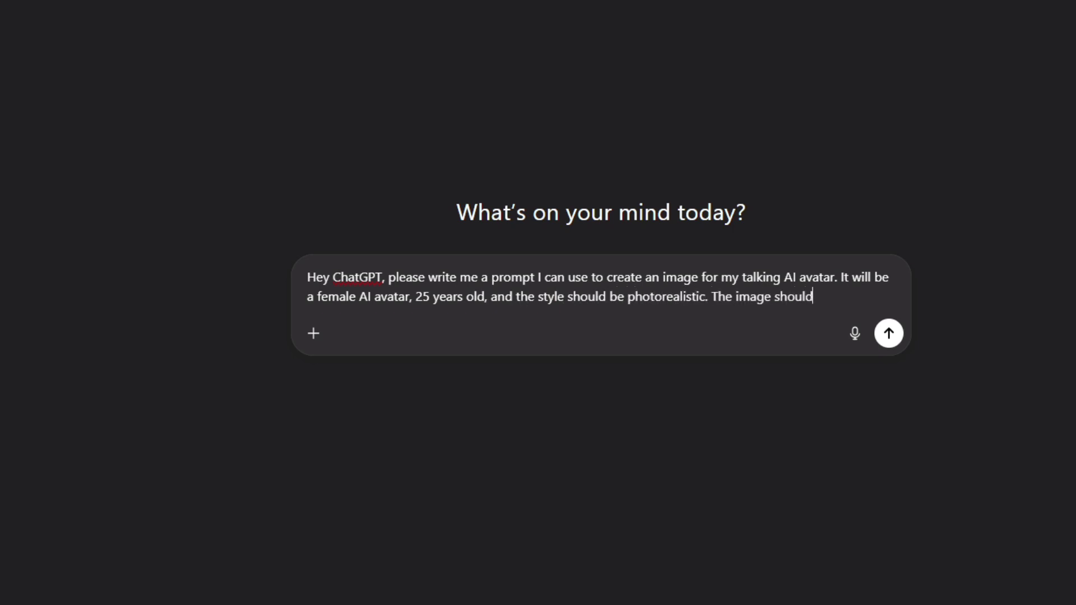
text(landscape ratio, but don’t include the ratio in the prompt. n the promp, specify that t)
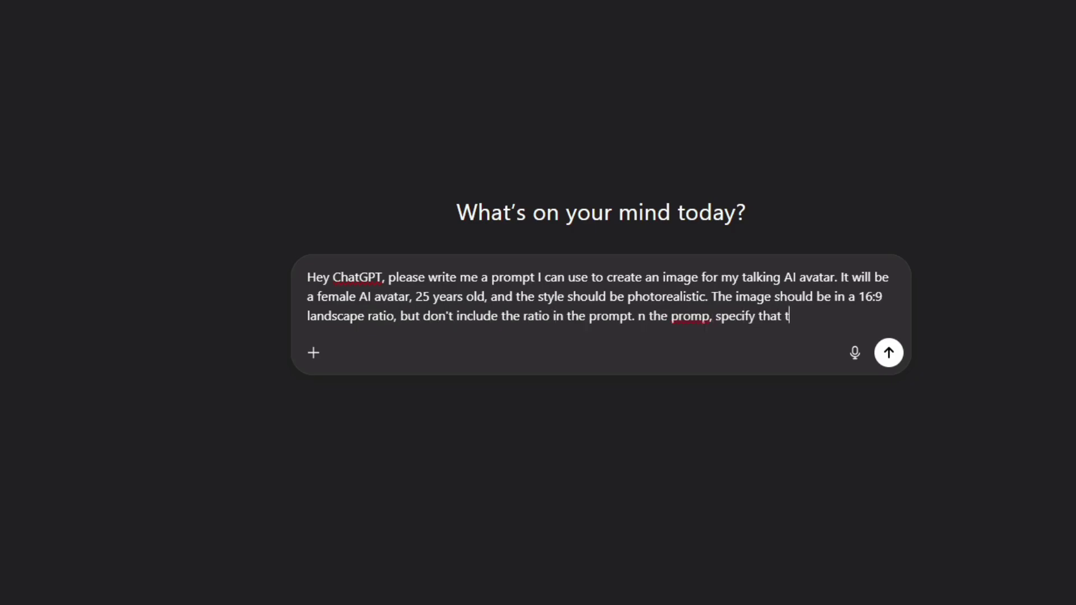
text(ated upr)
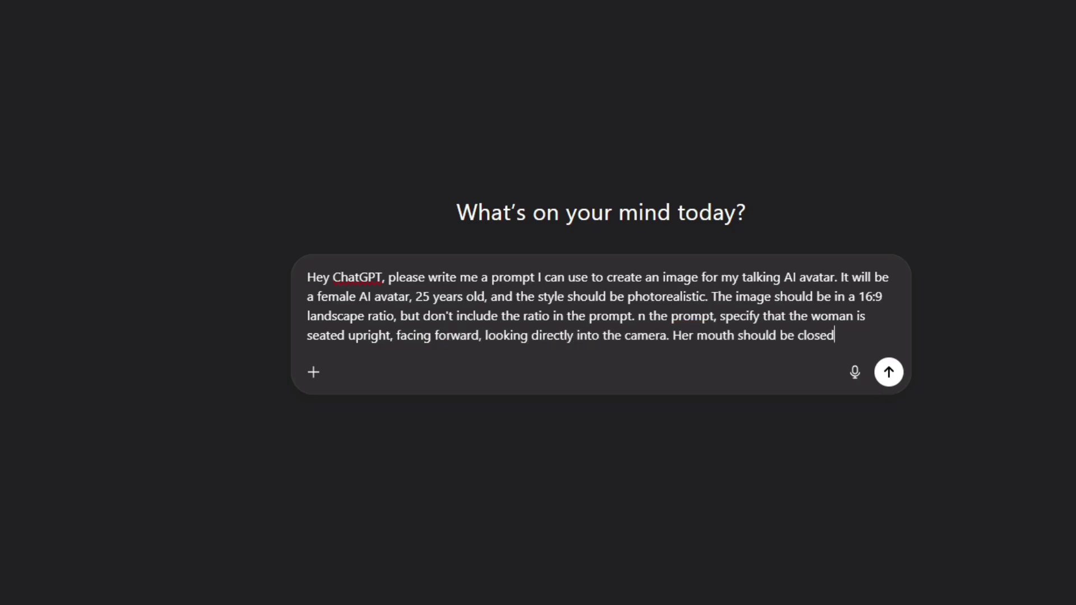
text(shouldn')
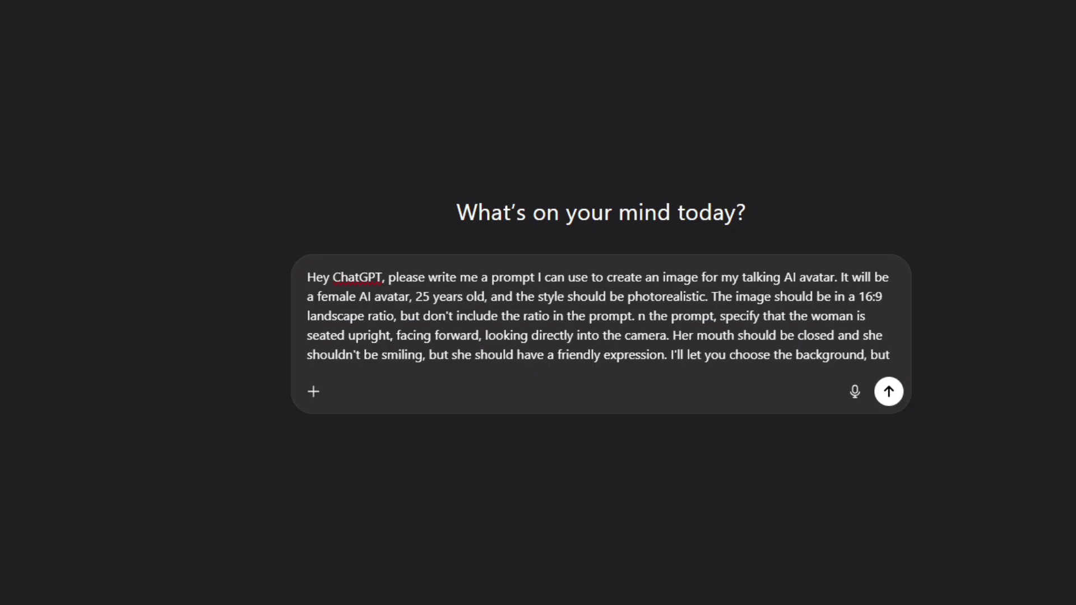
text( make it a cute one. Also, in the prompt, say that the background is slightly blurred)
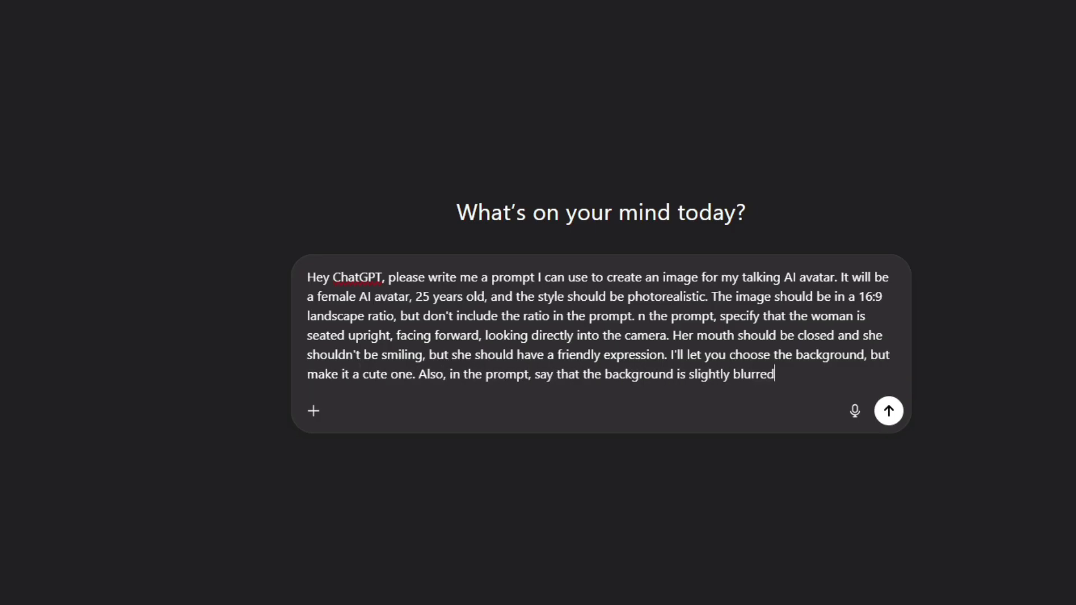
text(t remains)
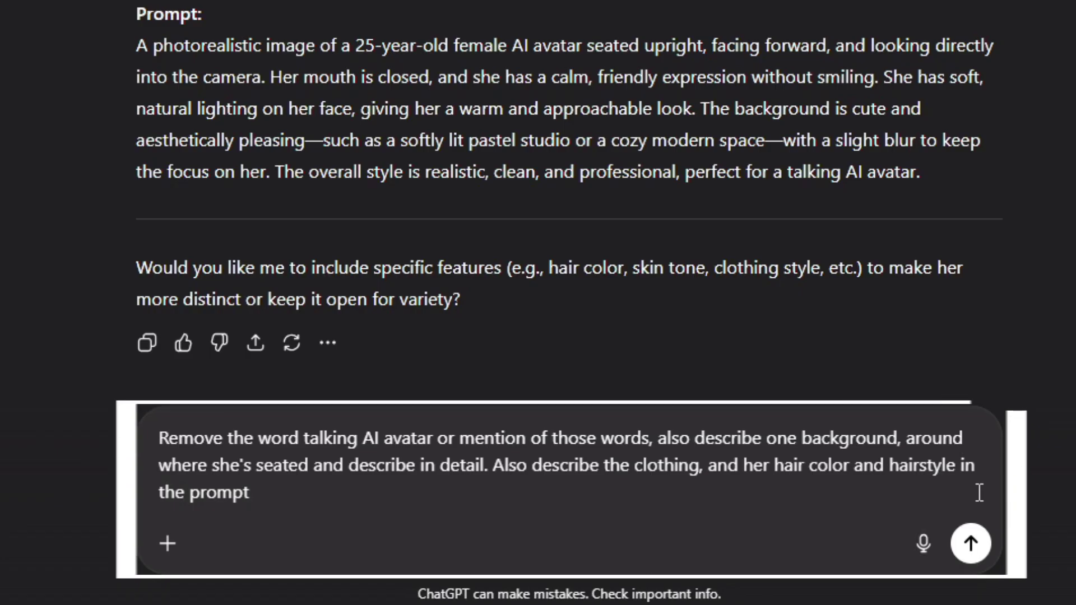
Send the follow-up and copy the refined prompt with cozy workspace, beige blouse and wavy hair.
click(971, 543)
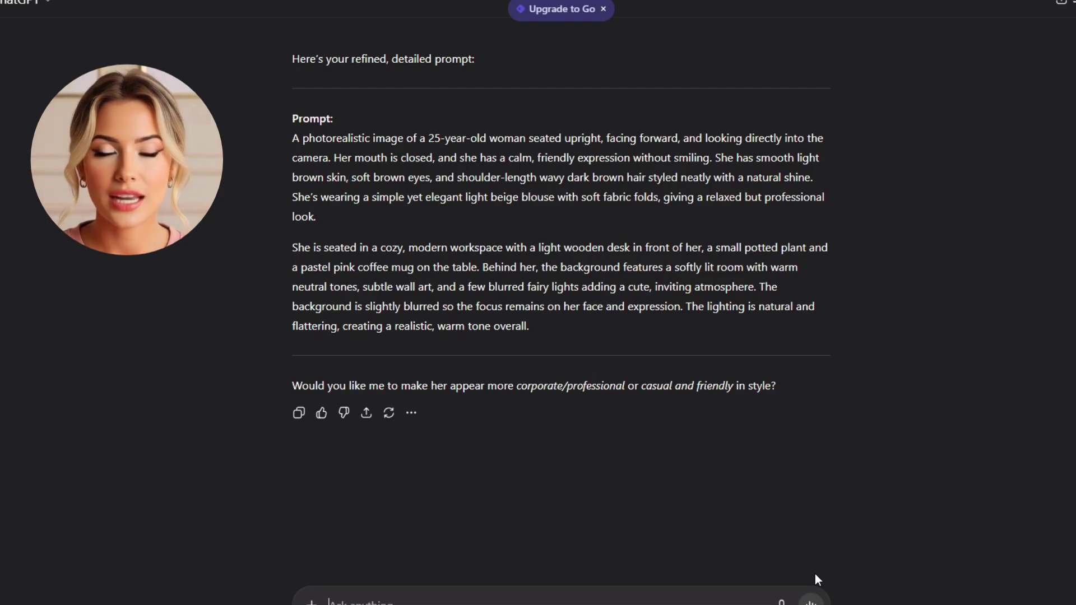
drag(292, 138, 581, 328)
key(ctrl+c)
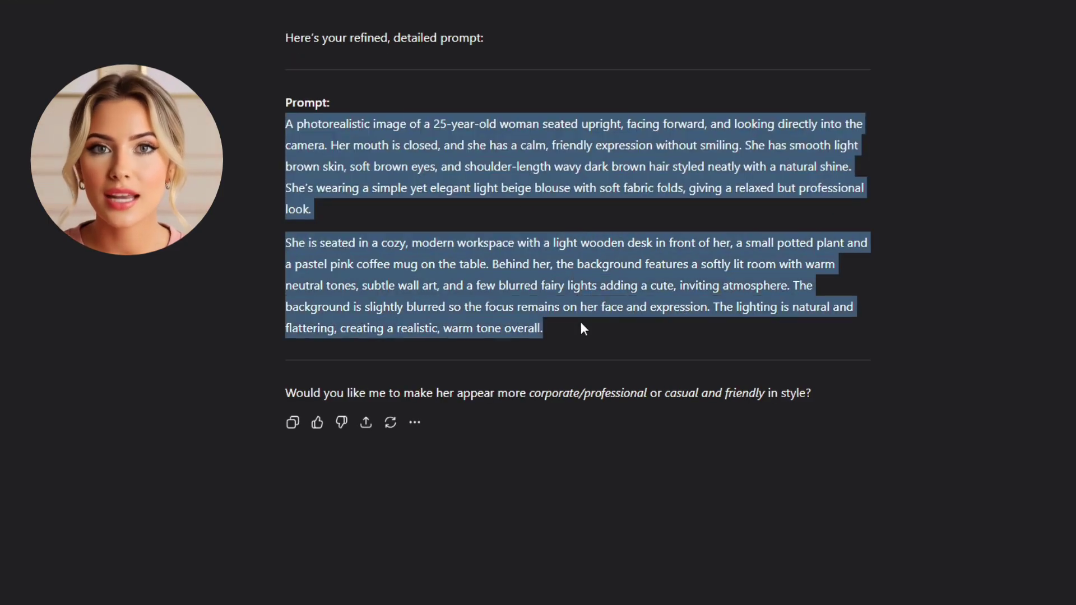
click(688, 315)
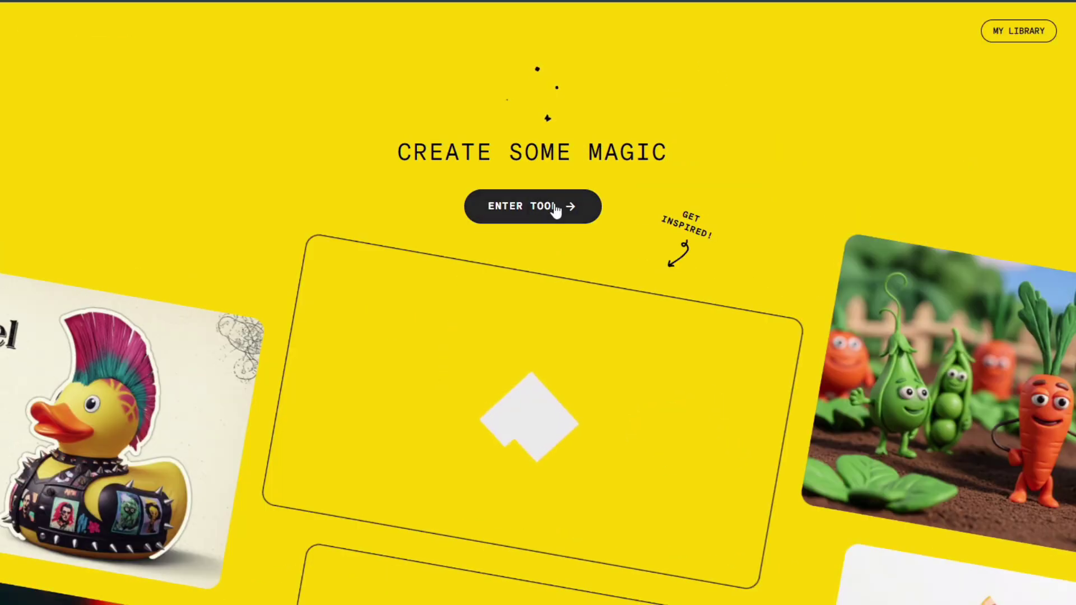
Paste the refined prompt into Whisk and generate two landscape portraits of the seated woman.
click(532, 215)
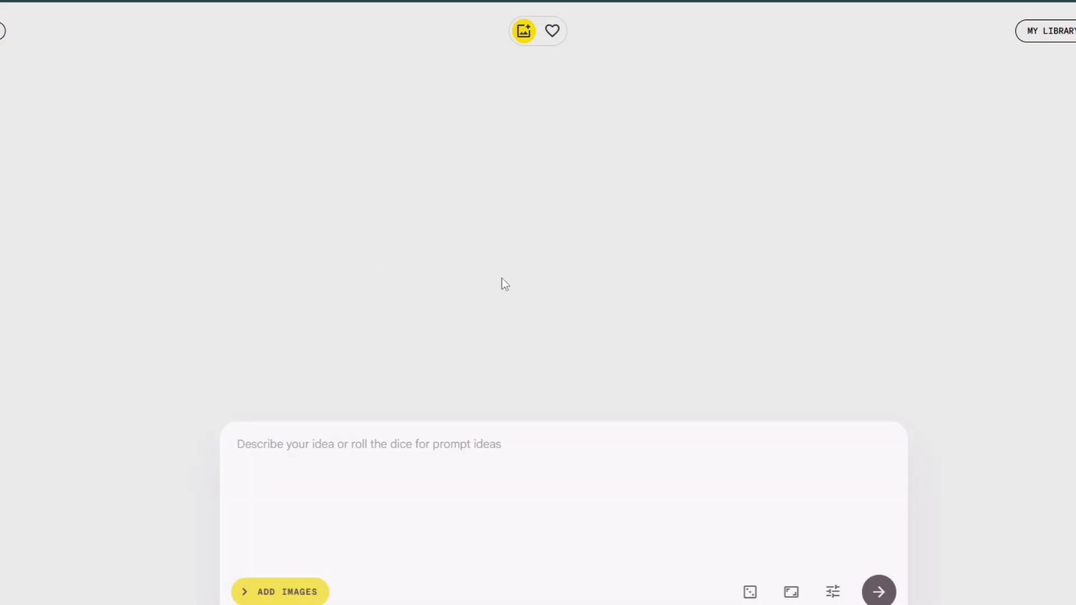
key(ctrl+v)
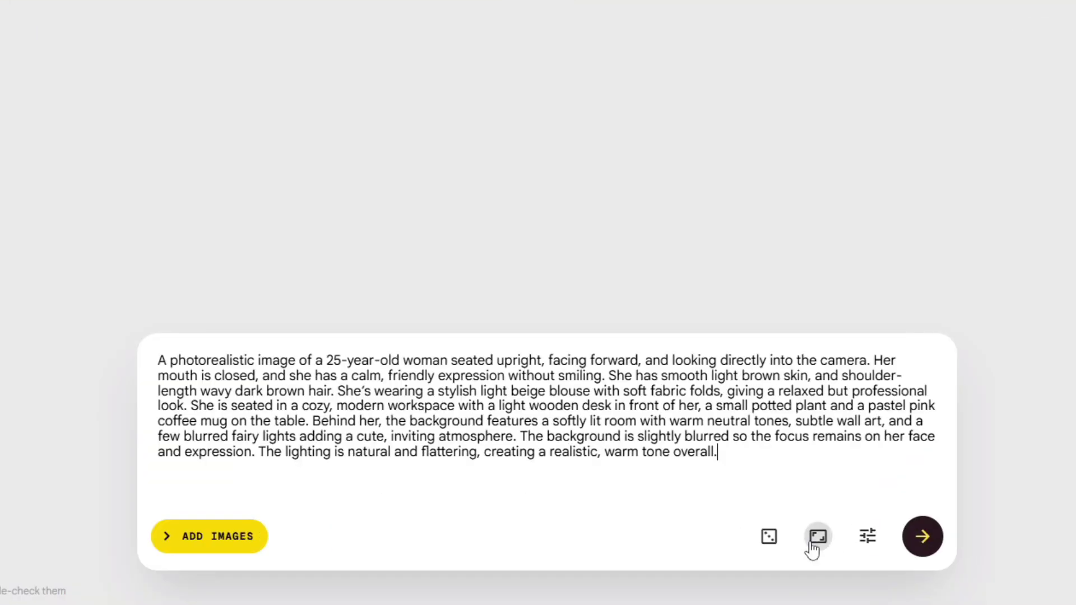
click(786, 537)
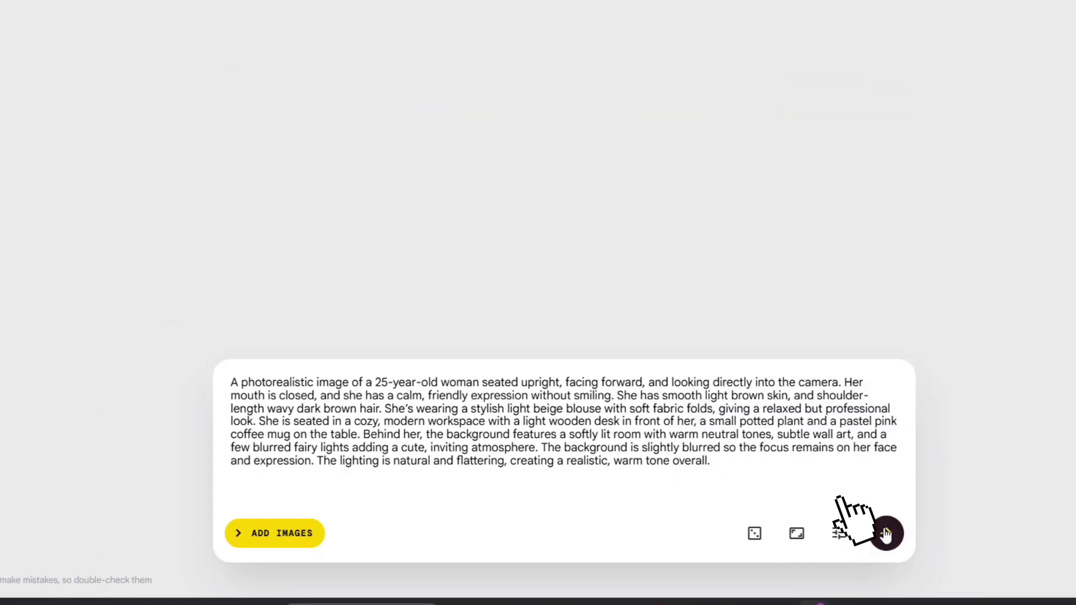
click(885, 533)
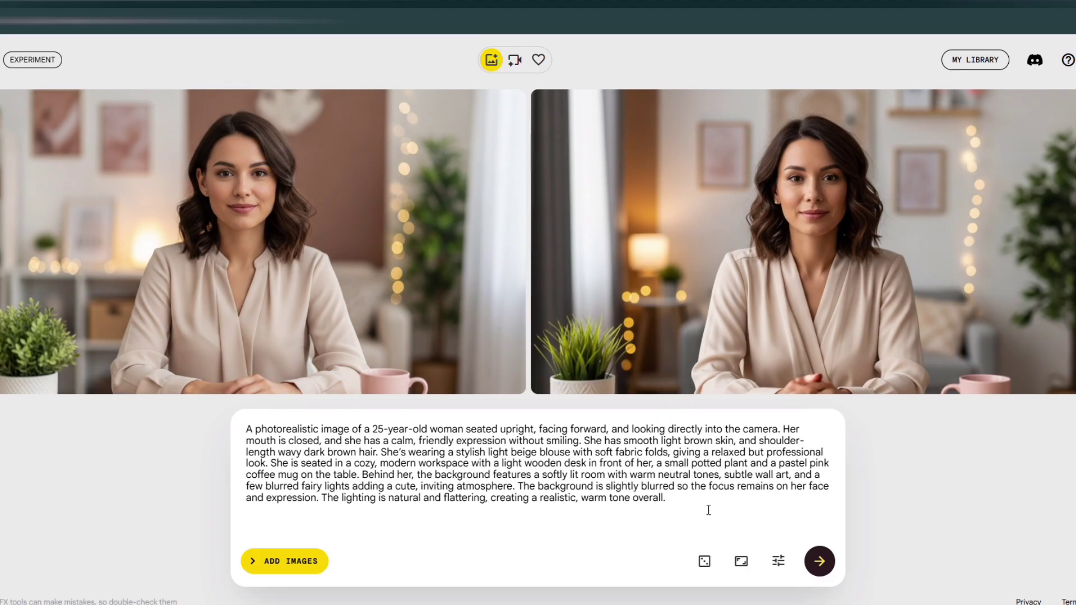
Replace the blouse with 'light pink knitsweater' in the prompt and generate new versions.
click(778, 562)
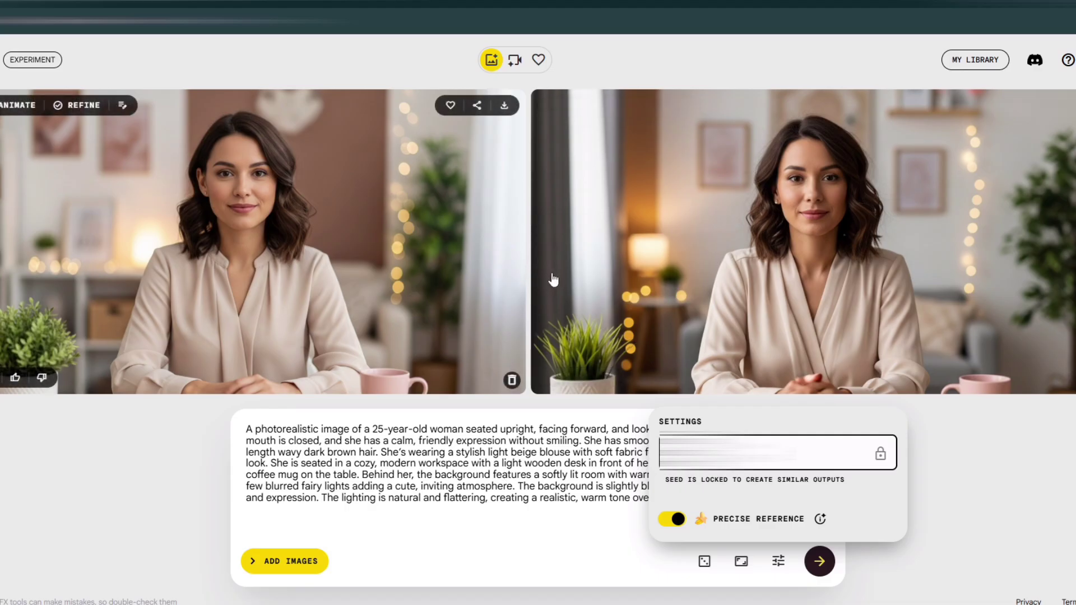
click(464, 457)
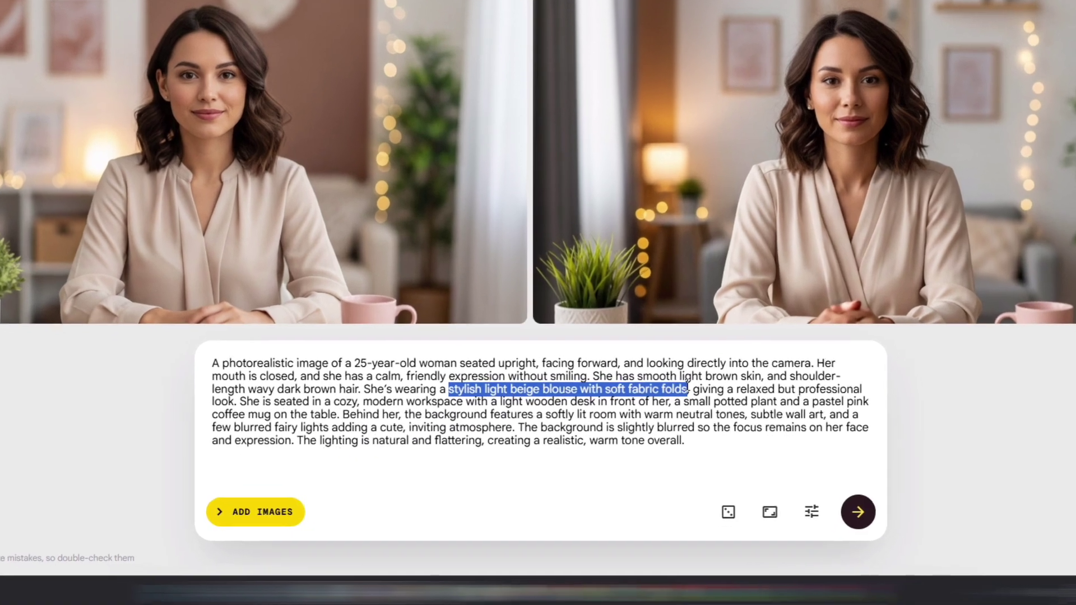
key(BackSpace)
text(light pink knitsweater)
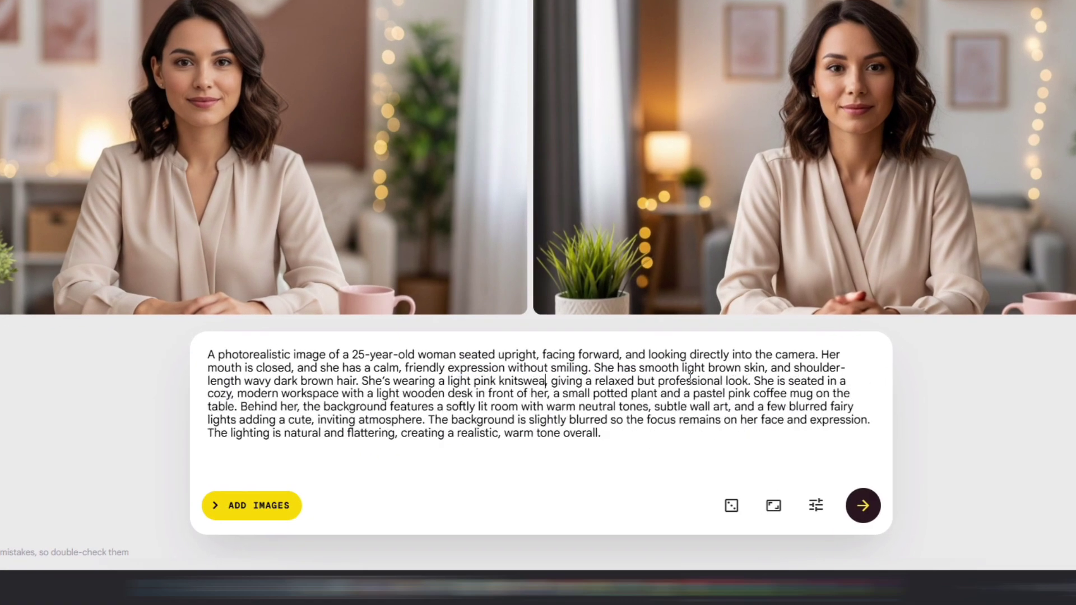
key(Return)
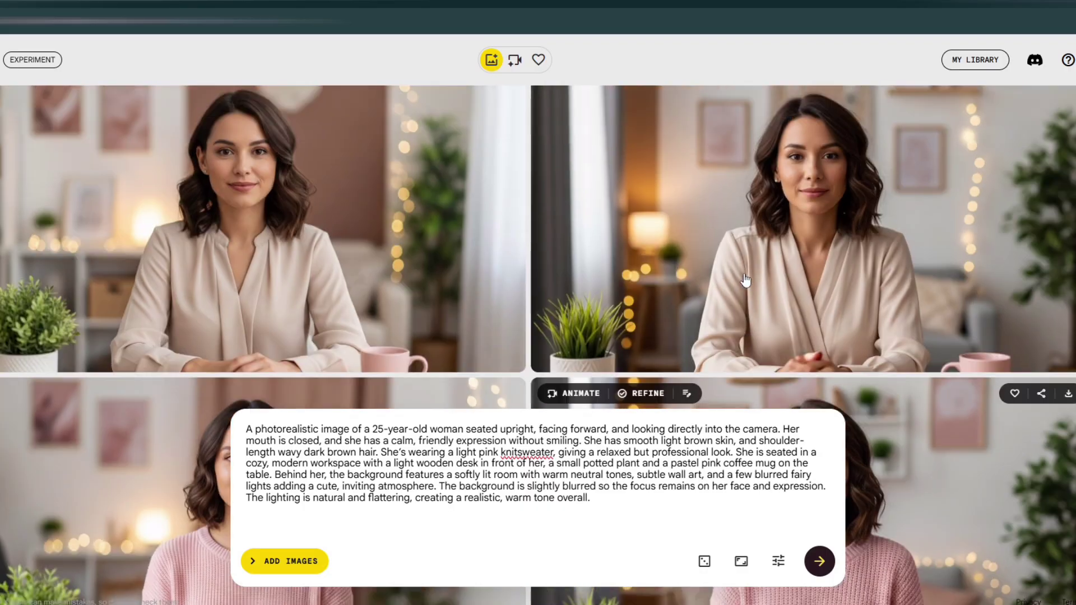
Open refinement for the top-left beige-blouse portrait.
scroll(745, 280, down, 3)
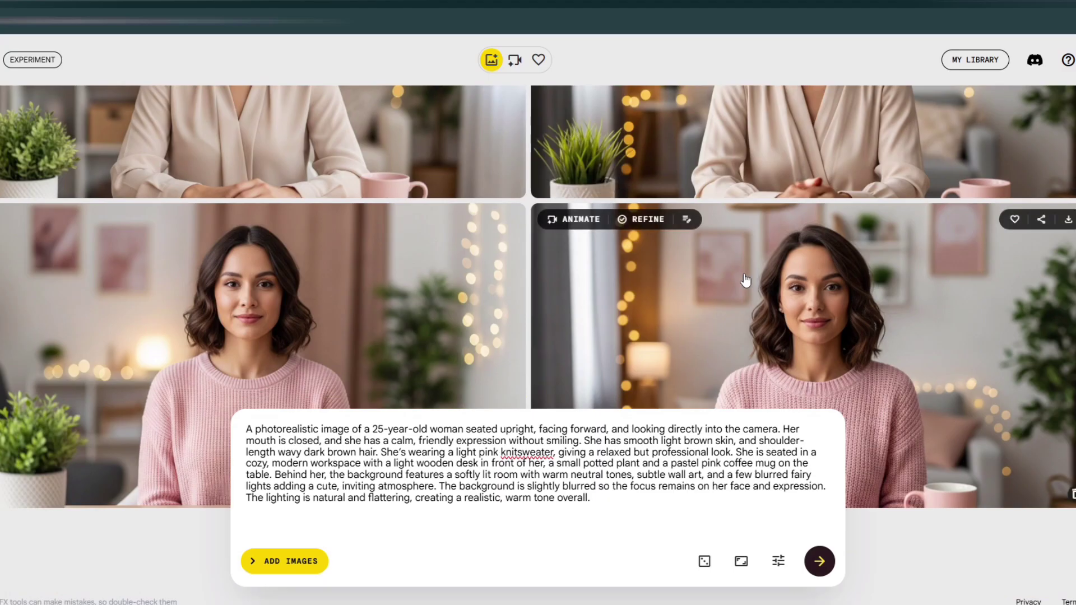
scroll(745, 280, up, 3)
click(294, 207)
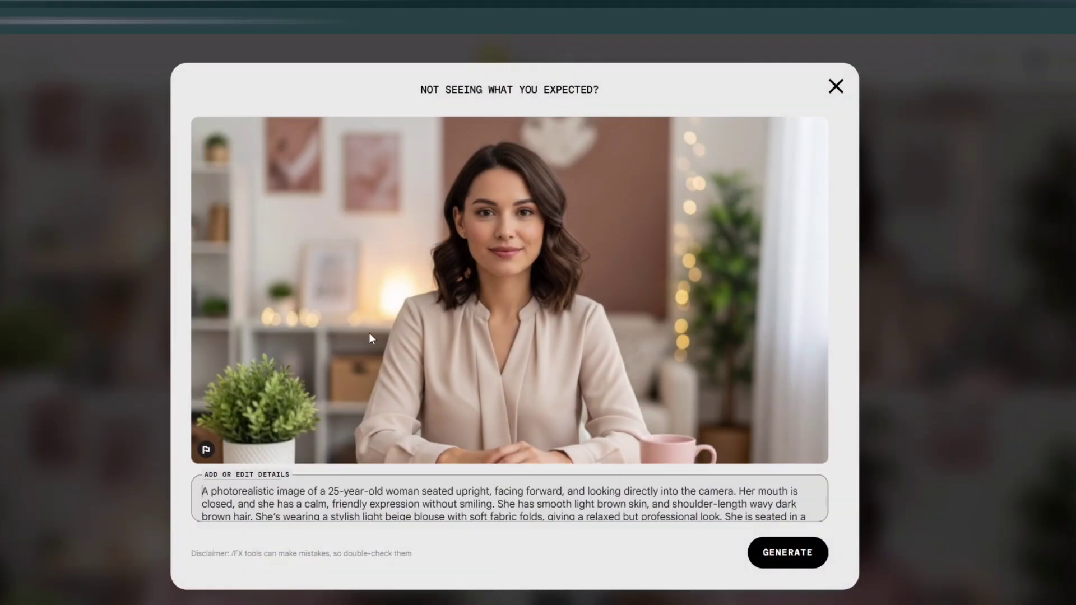
Refine the portrait by changing her clothing to a white hoodie and generate.
click(275, 488)
key(ctrl+a)
text(R)
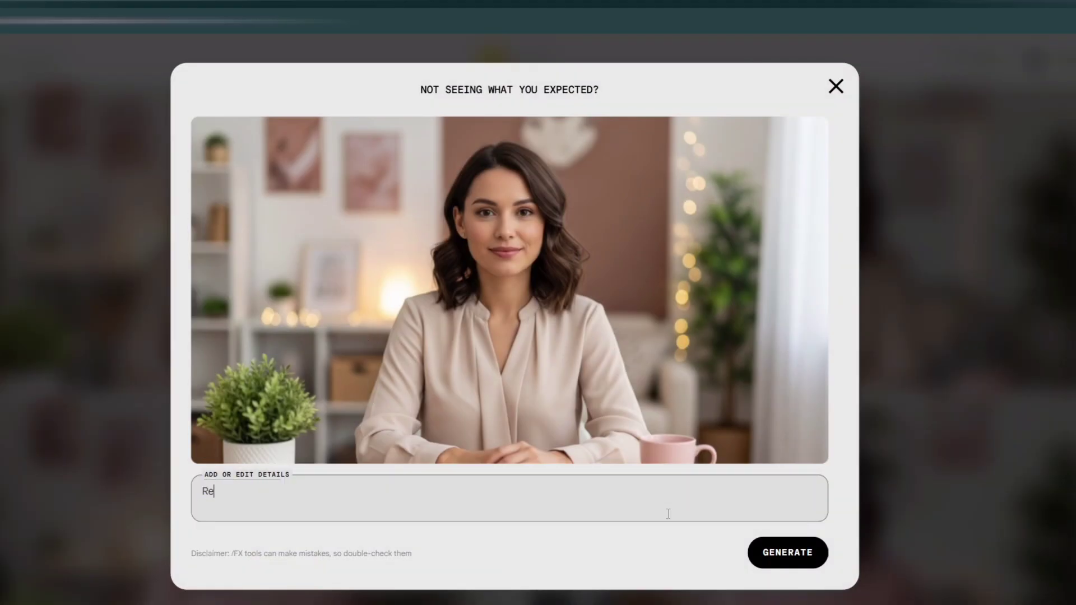
key(BackSpace)
text(Change her clothing to a white hoodie.)
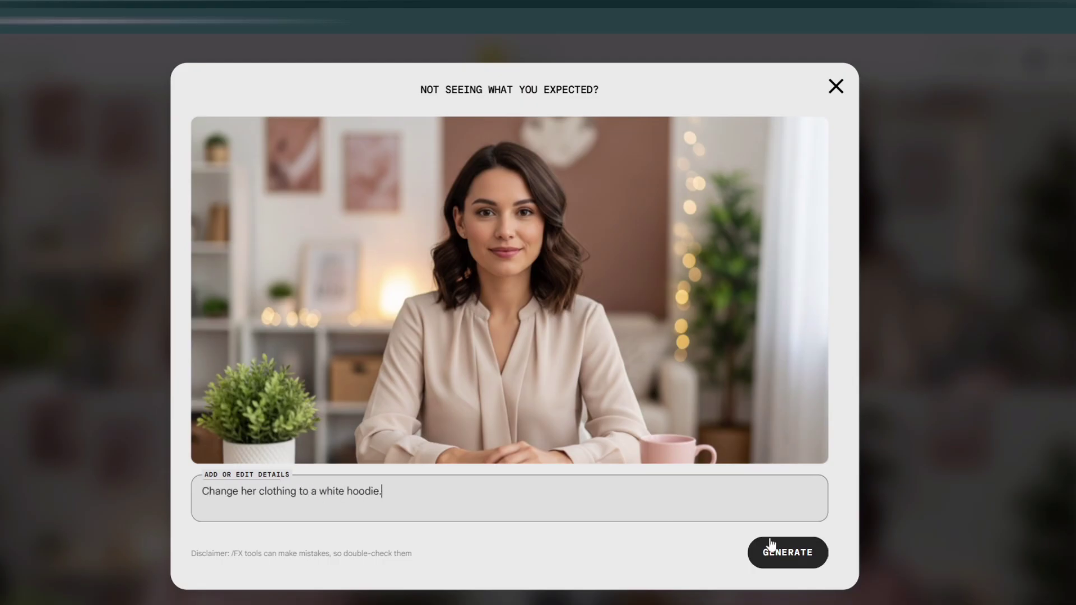
click(788, 555)
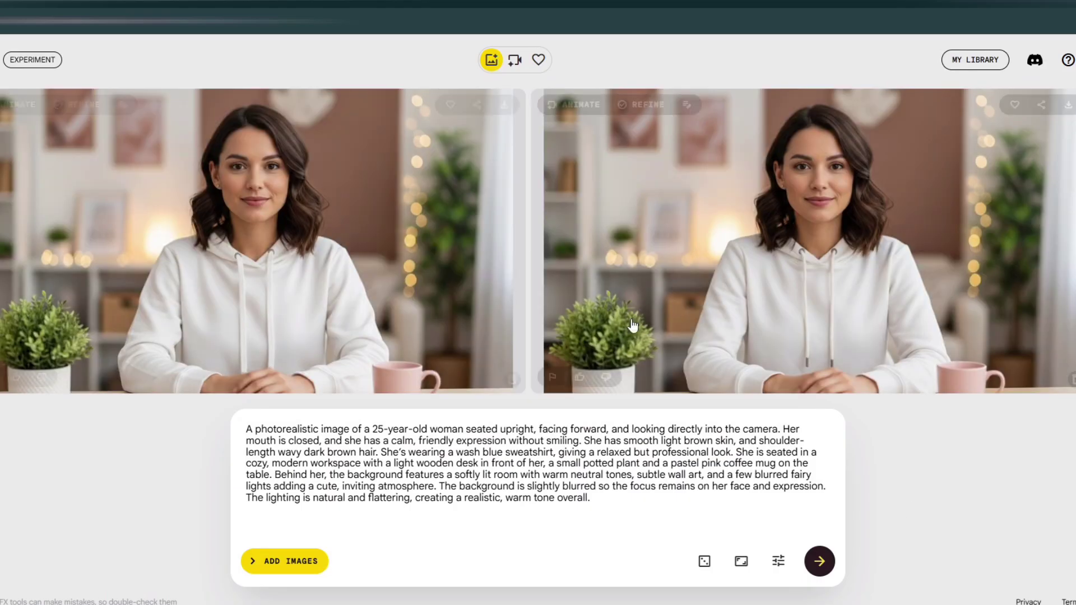
Refine again with 'Remove the potted plant that's on the table.' and generate.
mouse_move(423, 301)
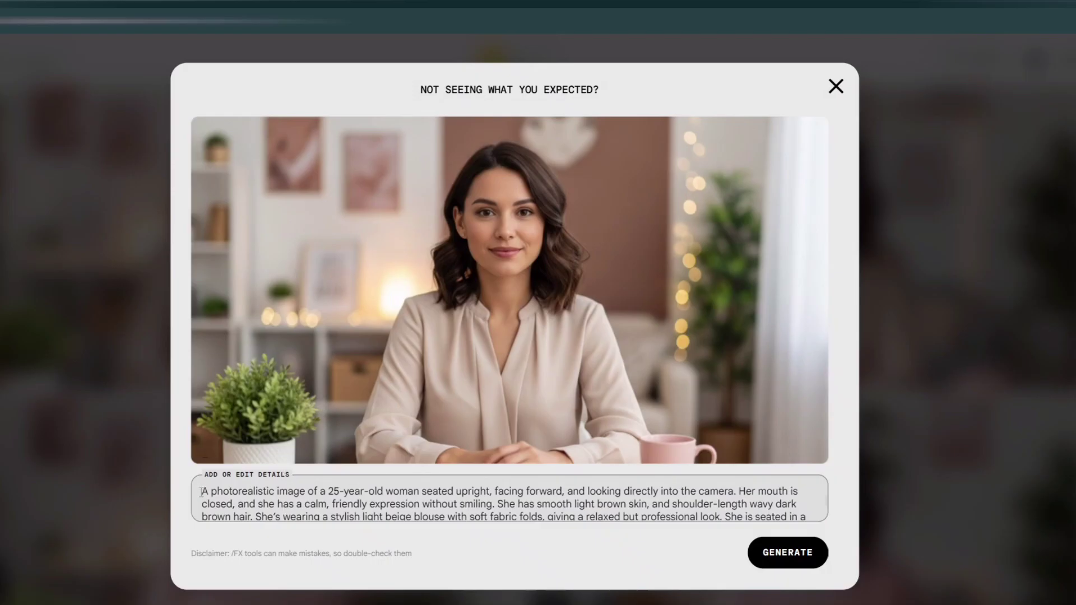
drag(201, 492, 377, 503)
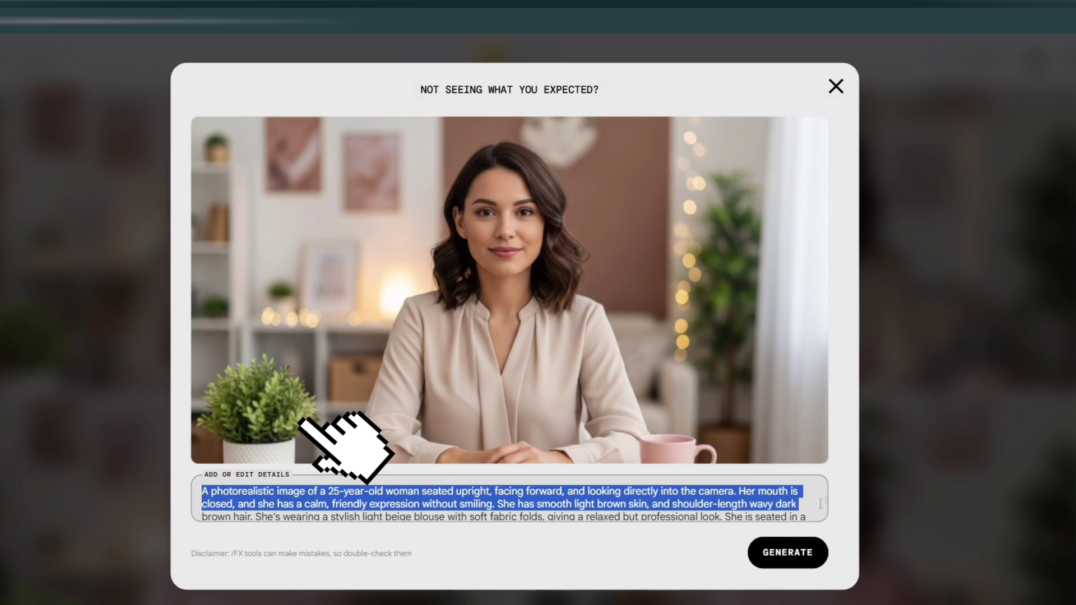
key(ctrl+a)
key(BackSpace)
text(Remov)
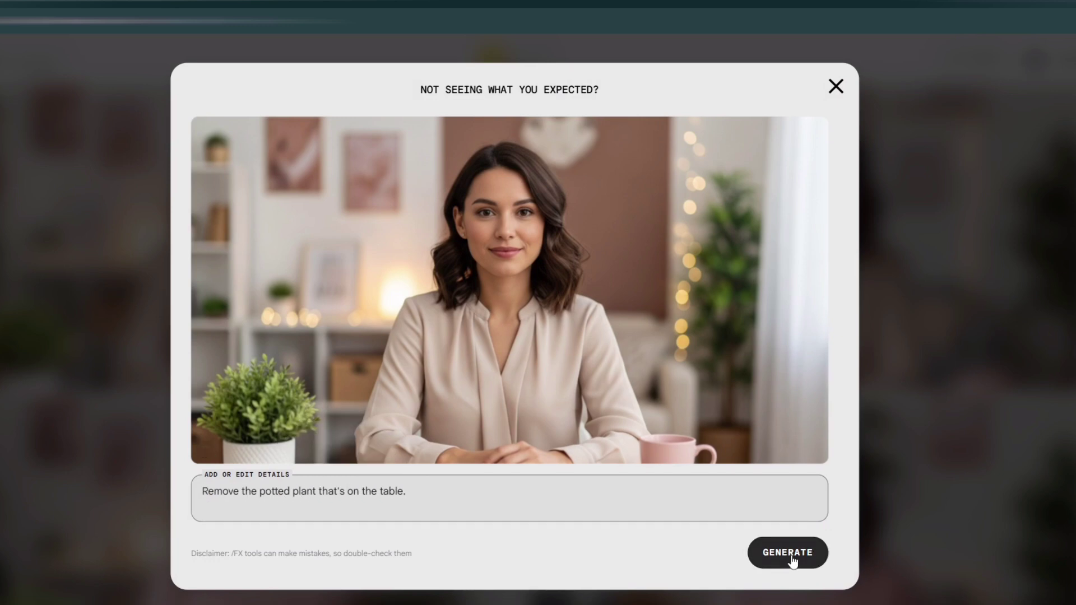
click(787, 552)
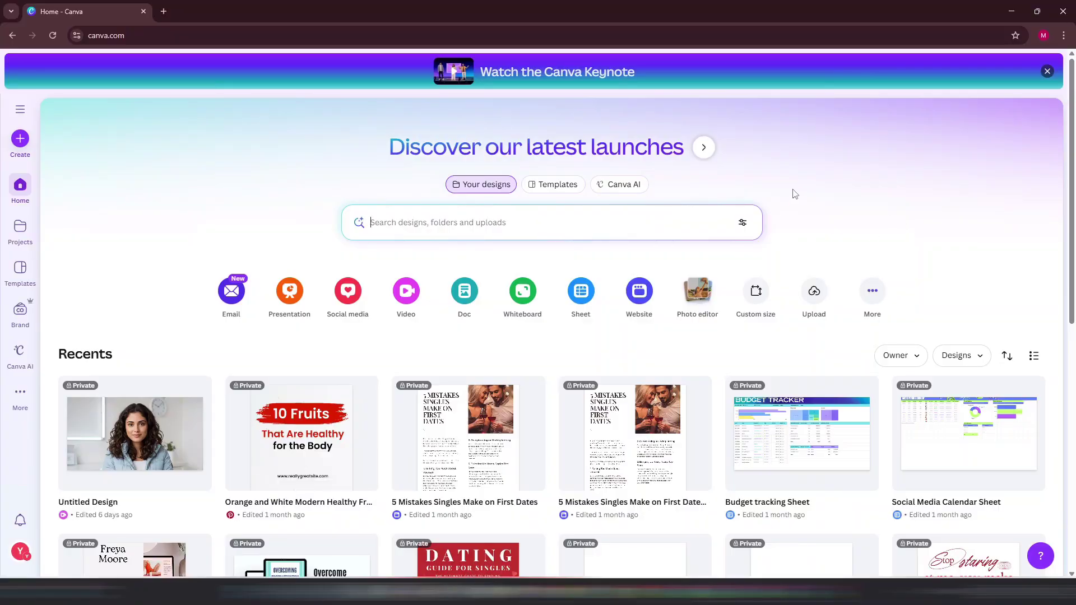
Create a landscape Canva video design and add the Whisk portrait to it.
click(396, 292)
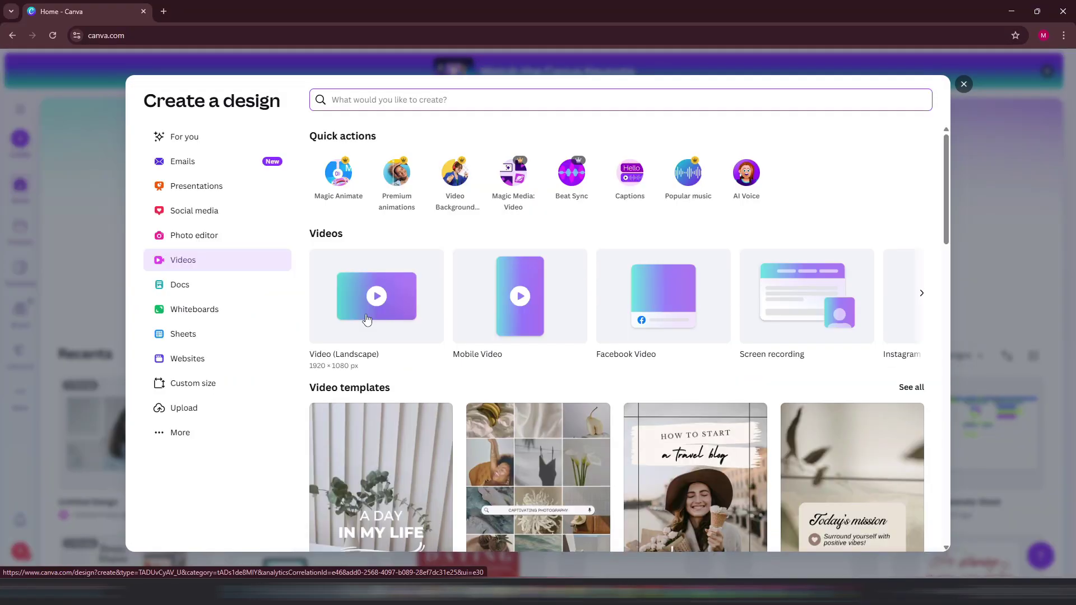
click(370, 322)
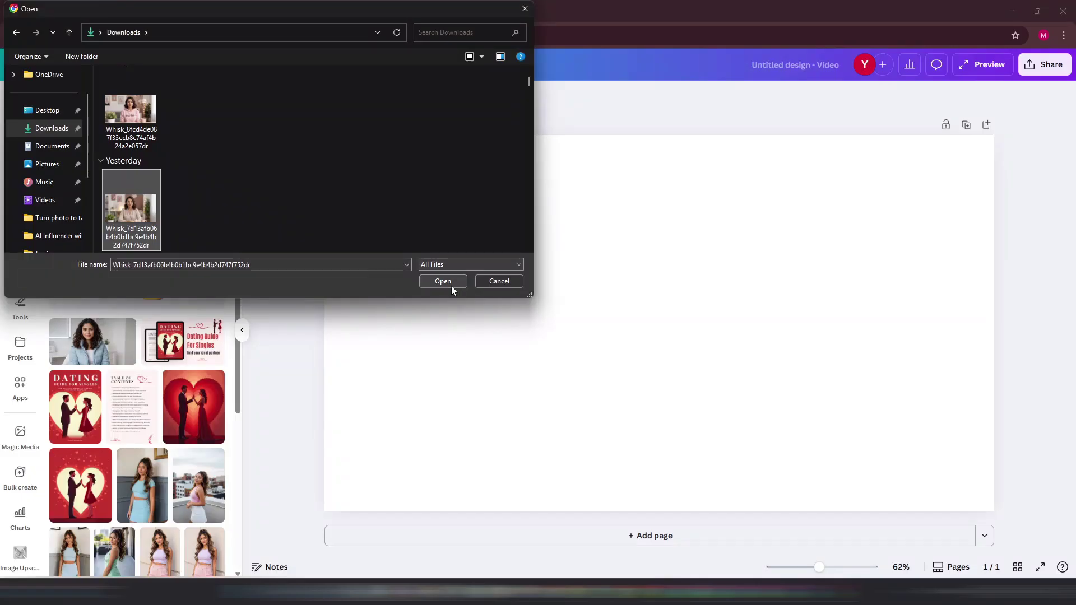
click(449, 281)
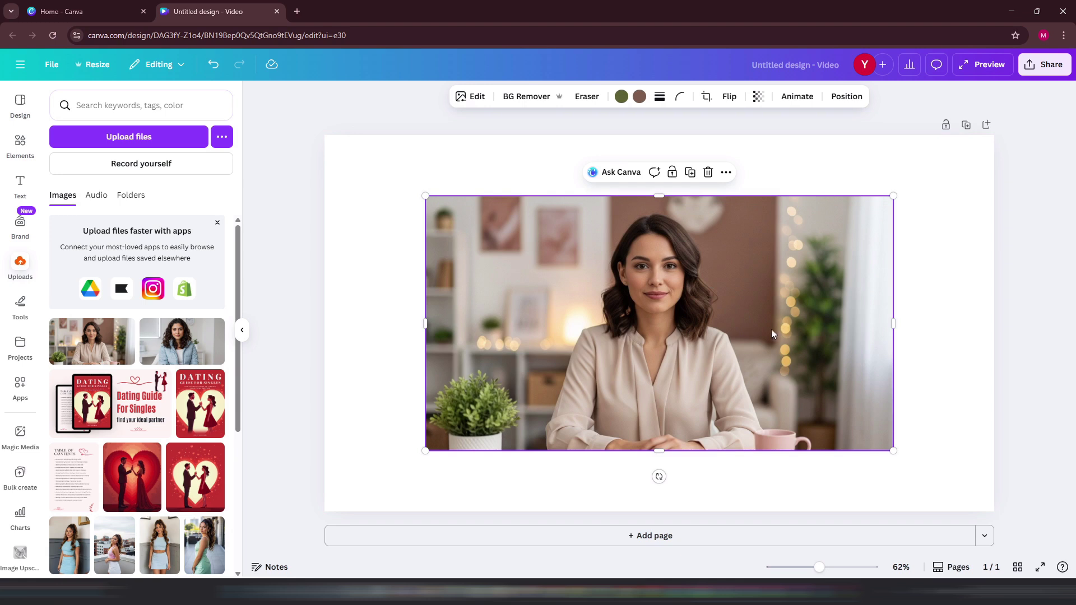
Enlarge the portrait so it covers the whole page.
click(24, 263)
drag(599, 326, 499, 287)
drag(691, 410, 978, 507)
mouse_move(224, 533)
mouse_down()
mouse_move(199, 537)
mouse_move(209, 527)
mouse_up()
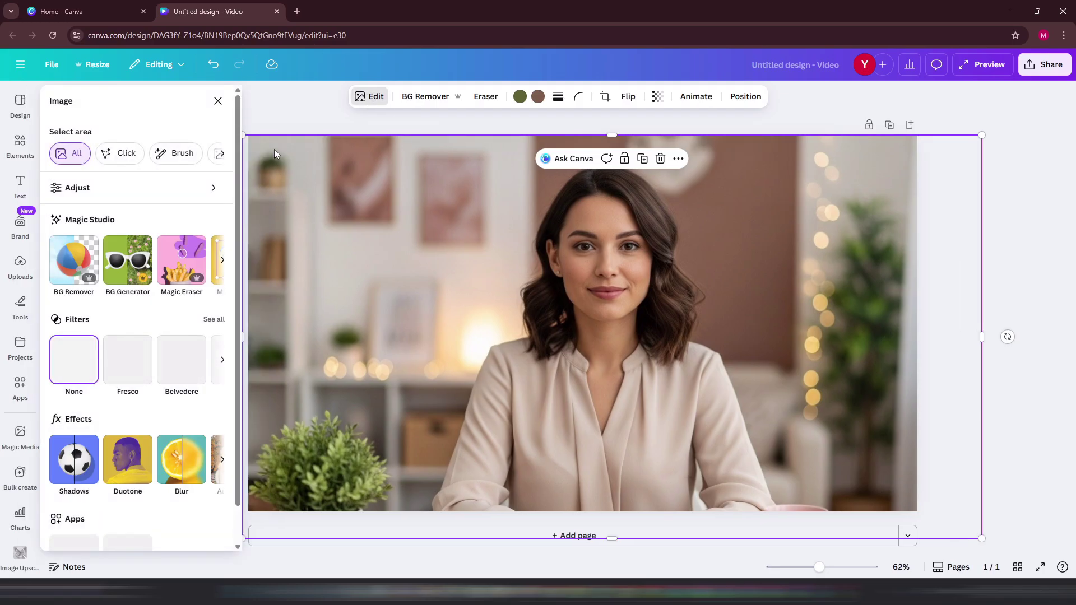
Try the Image Upscaler app on the portrait.
scroll(135, 473, down, 2)
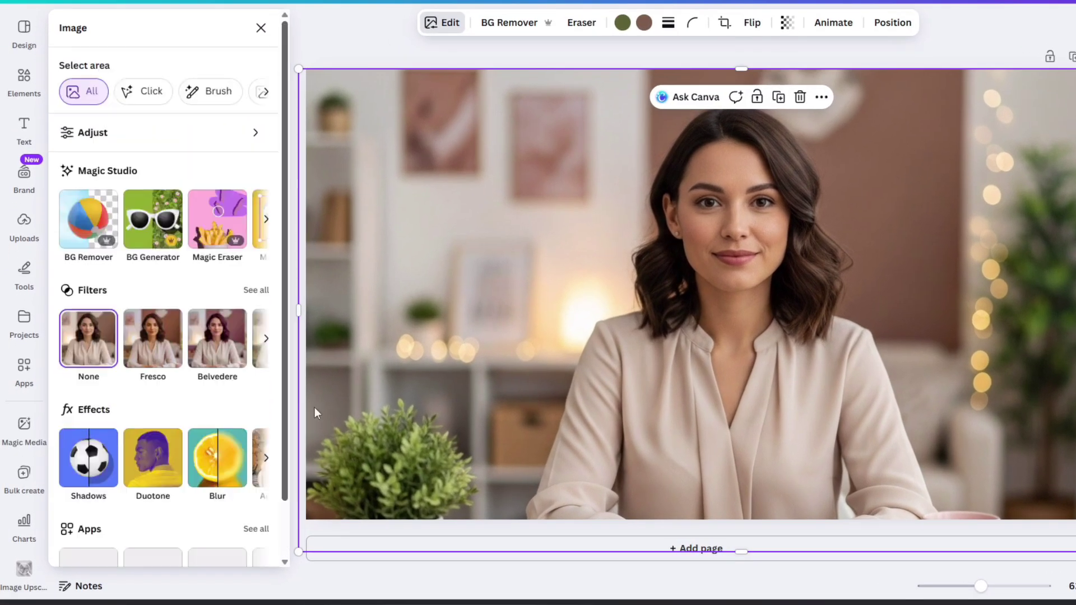
click(256, 528)
click(234, 193)
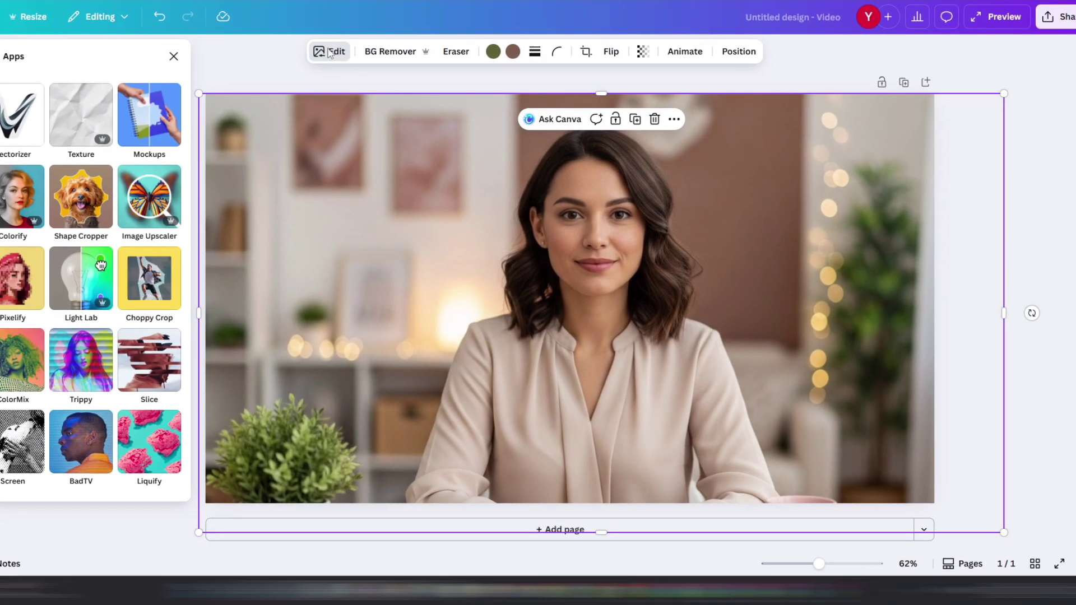
Set the portrait's brightness to 6 and sharpness to 4.
click(174, 56)
click(329, 51)
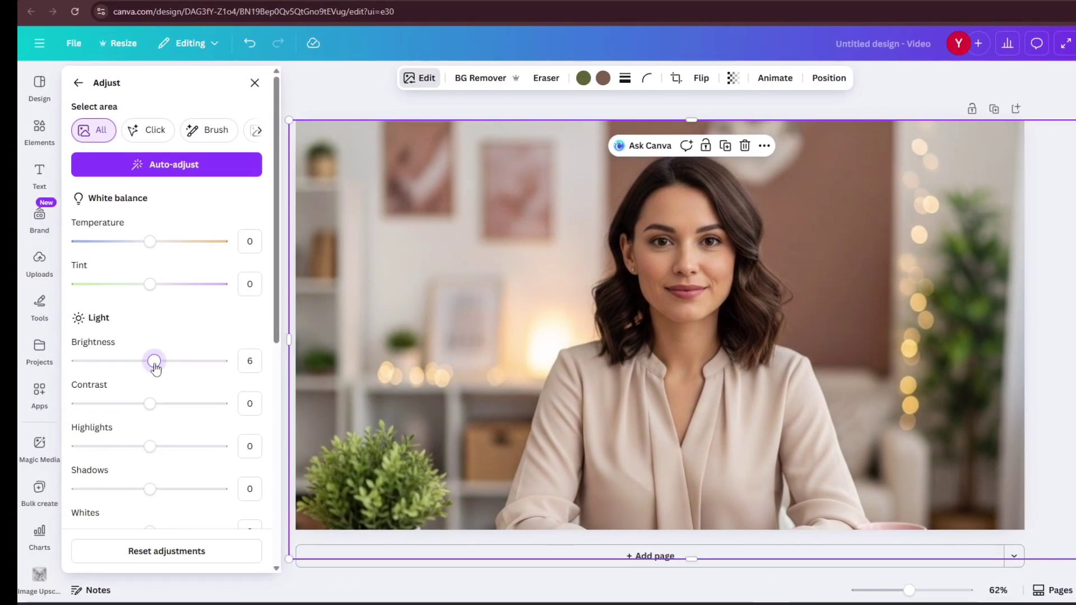
scroll(159, 472, down, 6)
drag(150, 421, 162, 422)
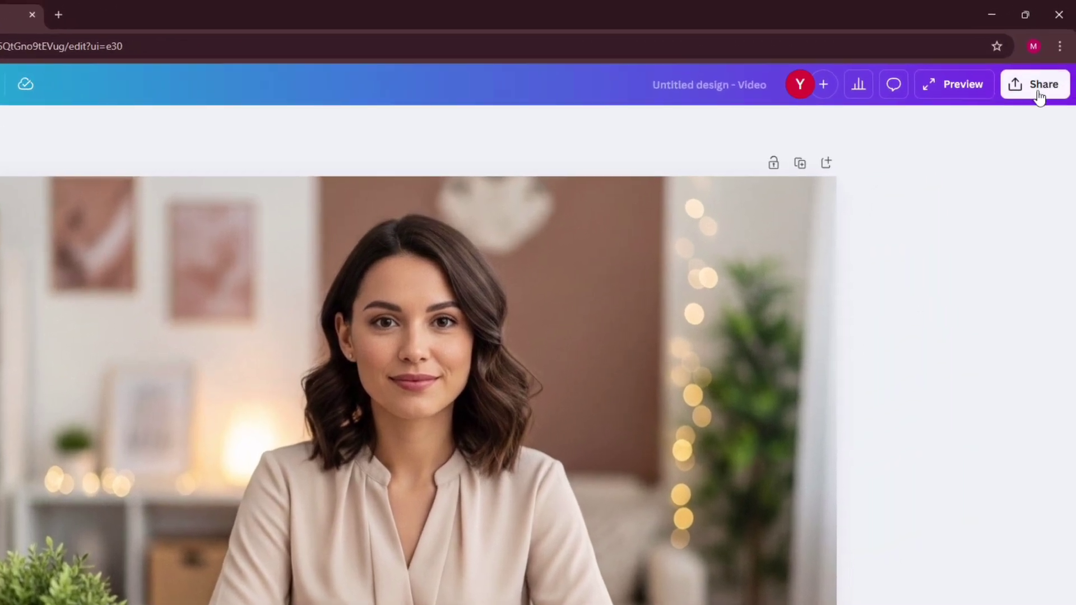
Download the adjusted portrait as a 1,920 × 1,080 px PNG.
click(1036, 92)
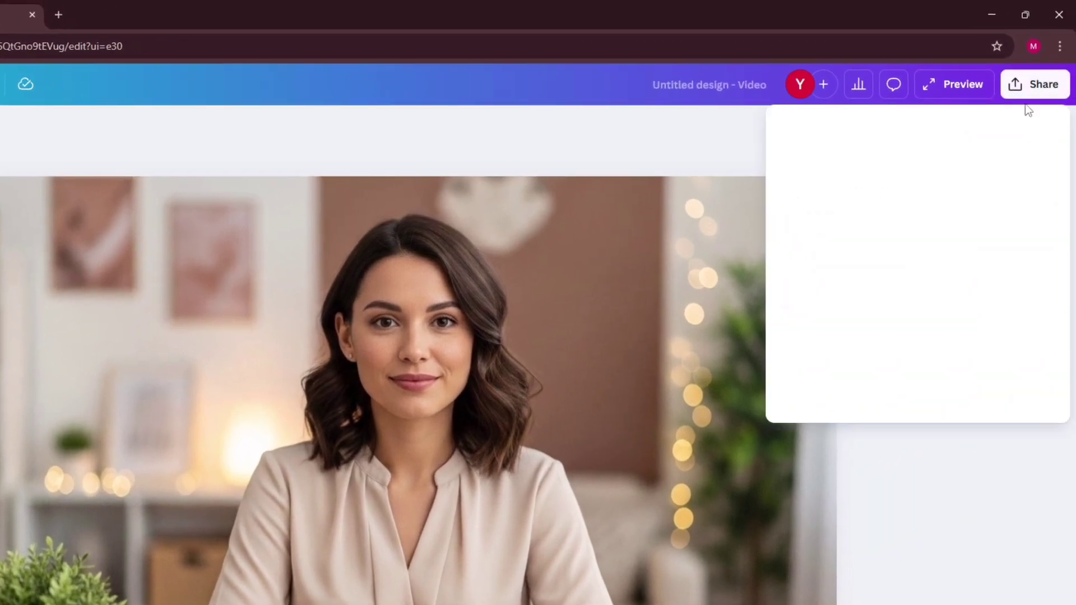
click(809, 384)
click(913, 186)
click(860, 278)
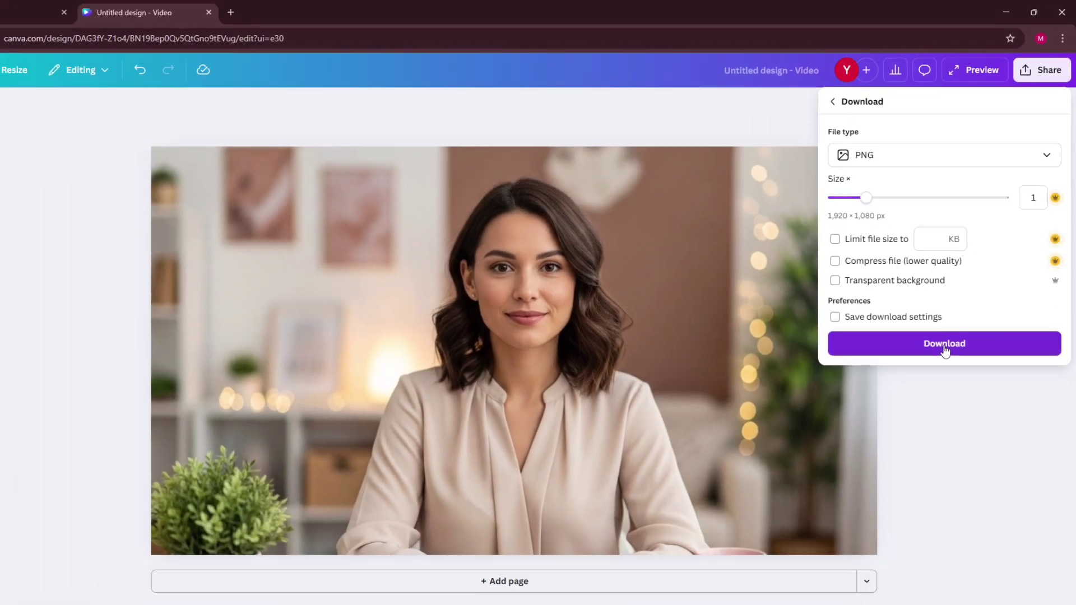
click(919, 419)
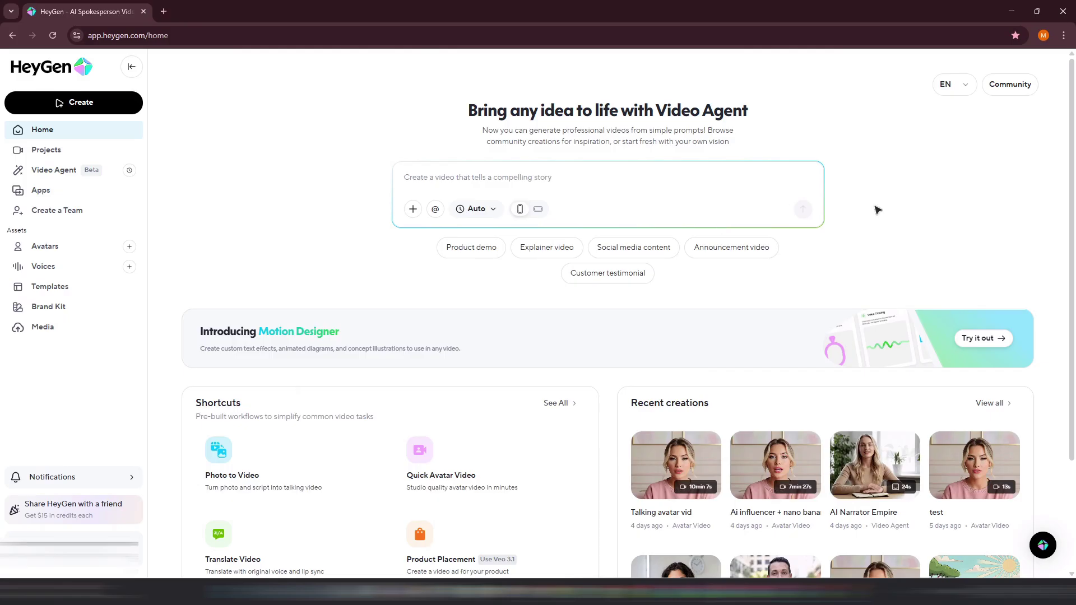
Open HeyGen's Photo to Video tool to reach the Avatar IV talking-video dialog.
click(138, 101)
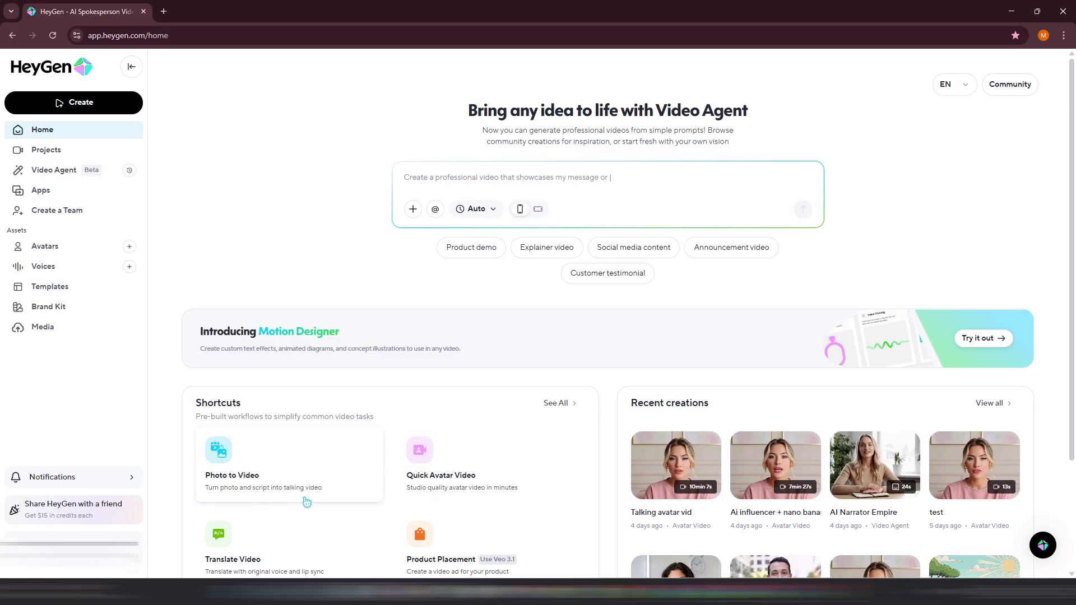
click(313, 494)
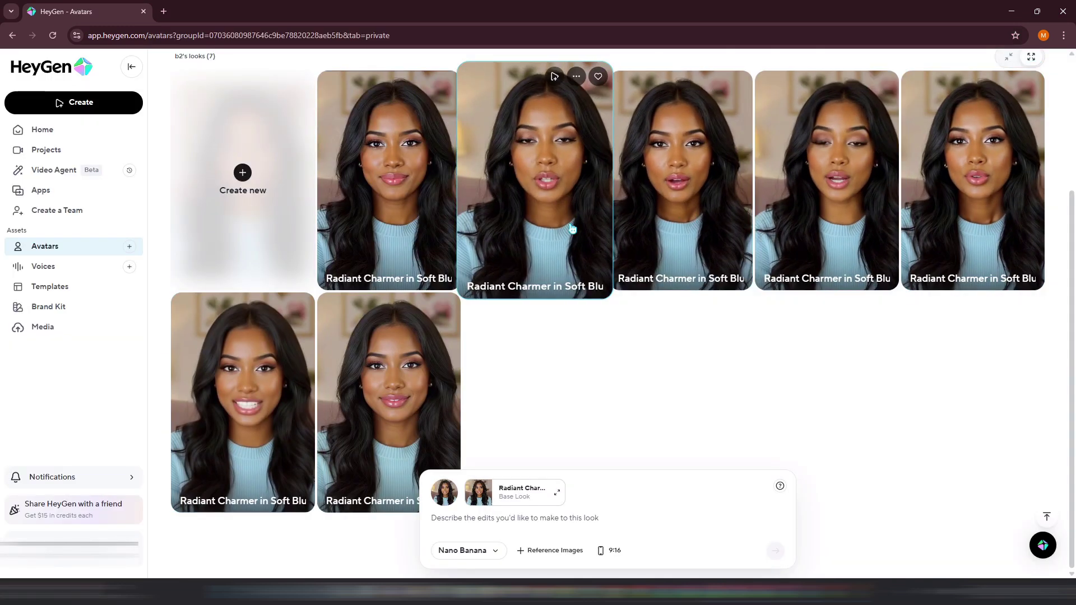
click(572, 228)
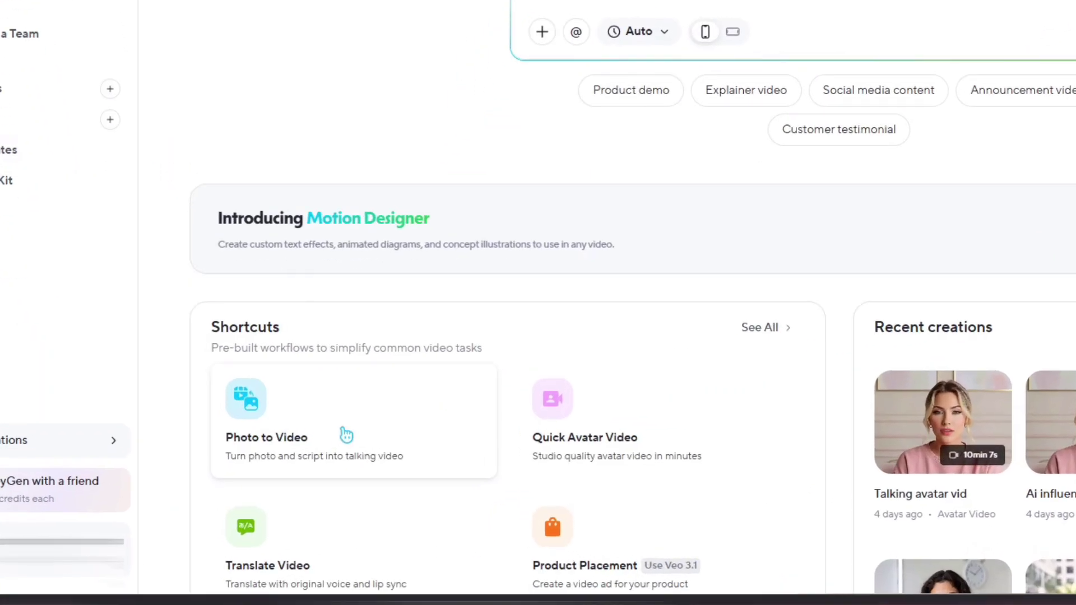
click(281, 474)
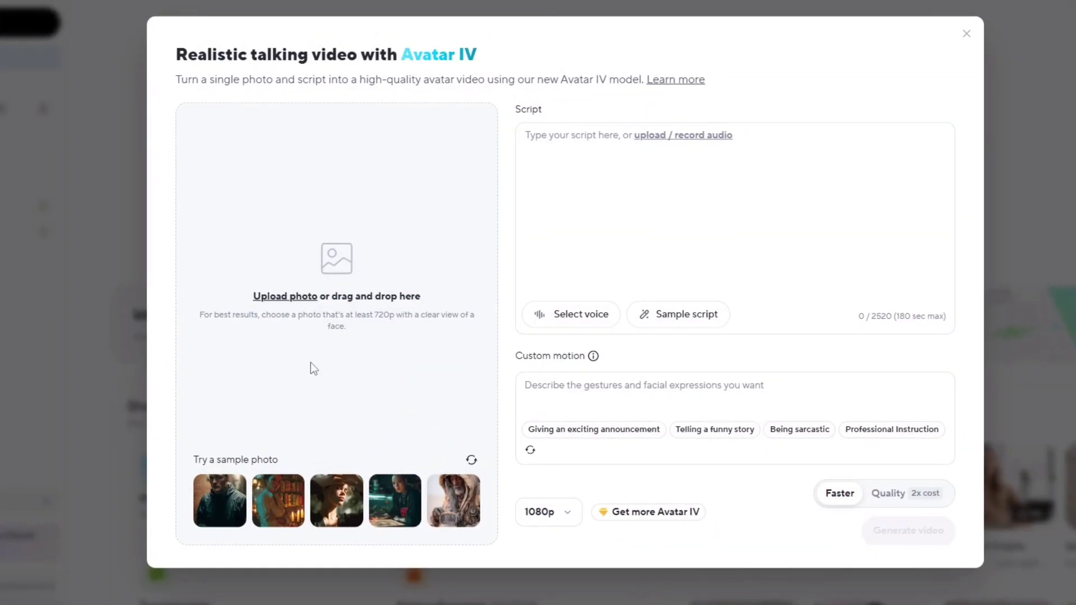
Enter the script 'Hey, like this video if you're still here watching.' and show the voice library.
click(619, 136)
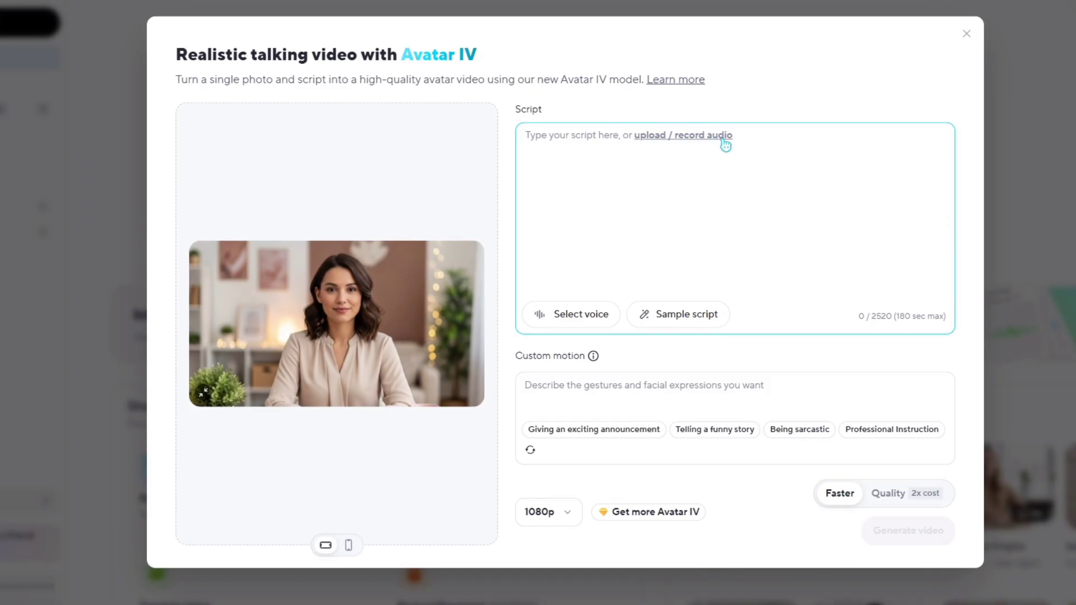
text(Hey, like this video if y)
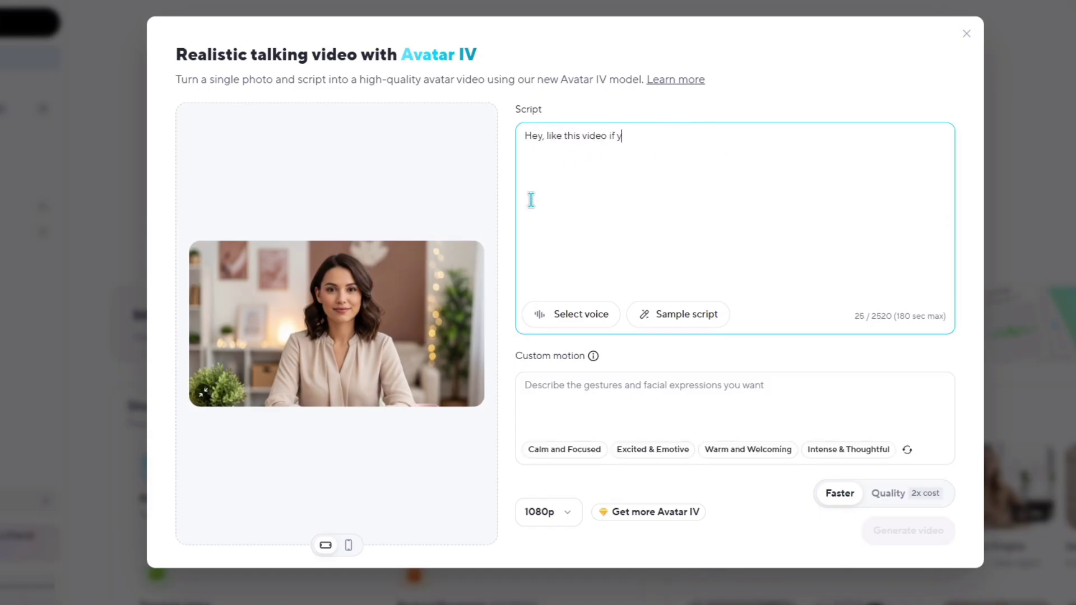
text(ou're still here watching.)
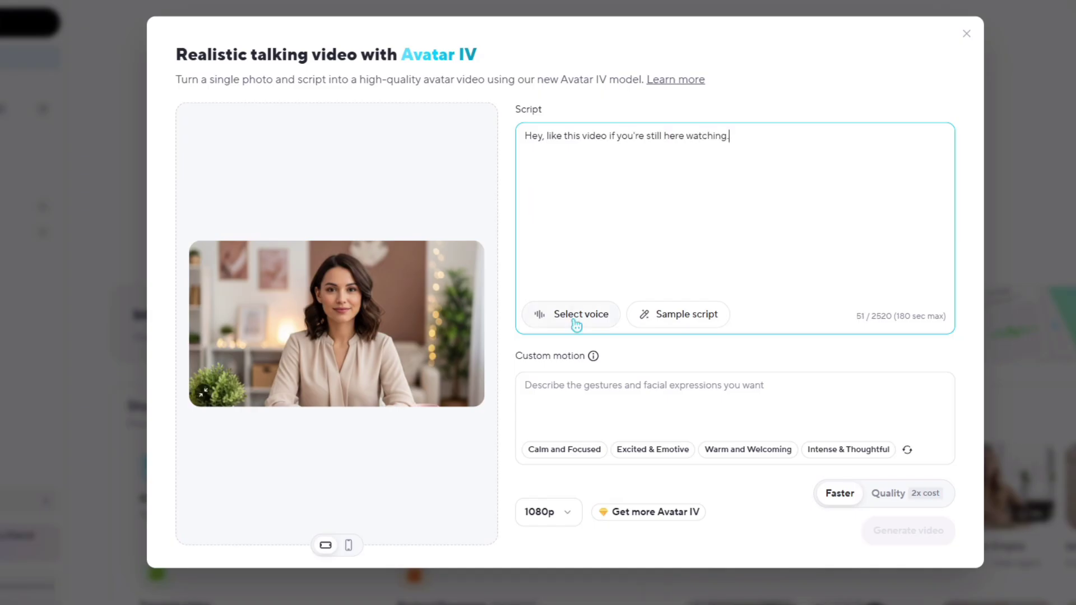
click(577, 324)
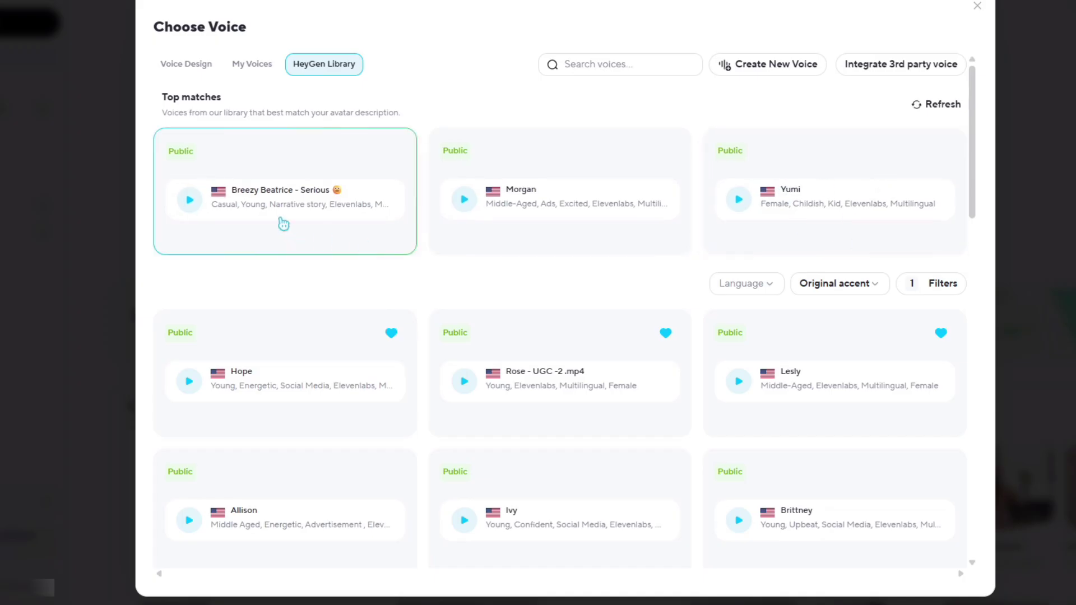
Browse the HeyGen Library voices and pick Juniper as the script's voice.
scroll(437, 231, down, 4)
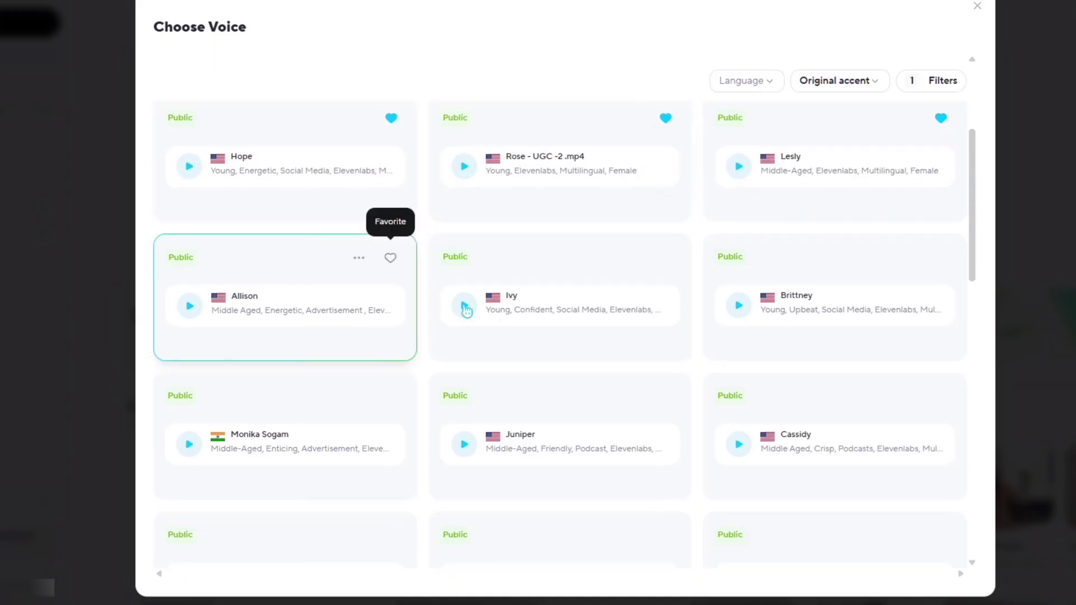
scroll(848, 356, down, 3)
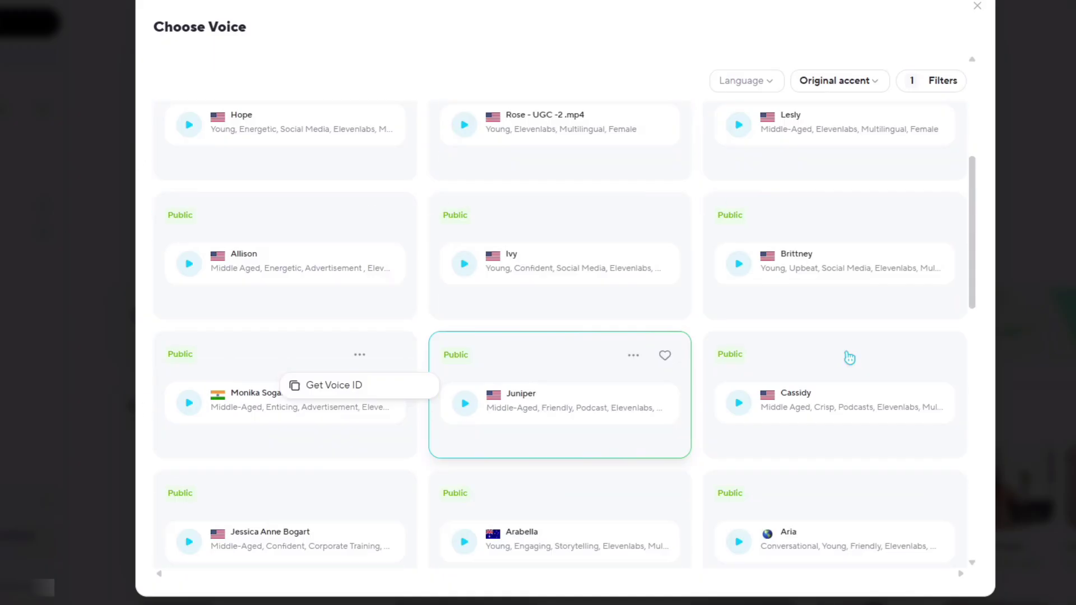
scroll(727, 413, down, 3)
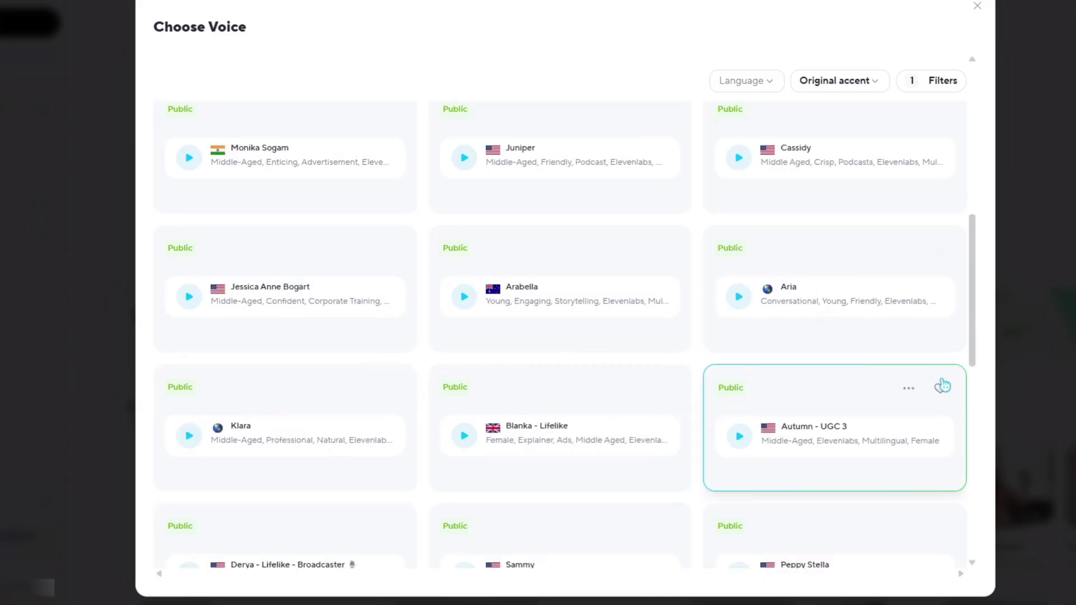
scroll(523, 389, down, 5)
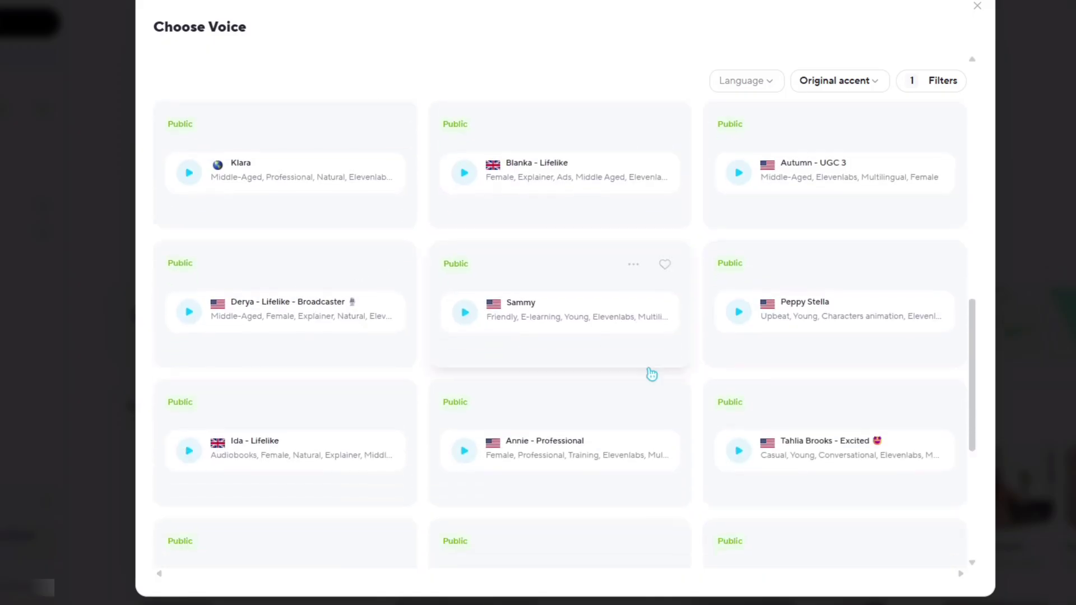
scroll(861, 381, down, 4)
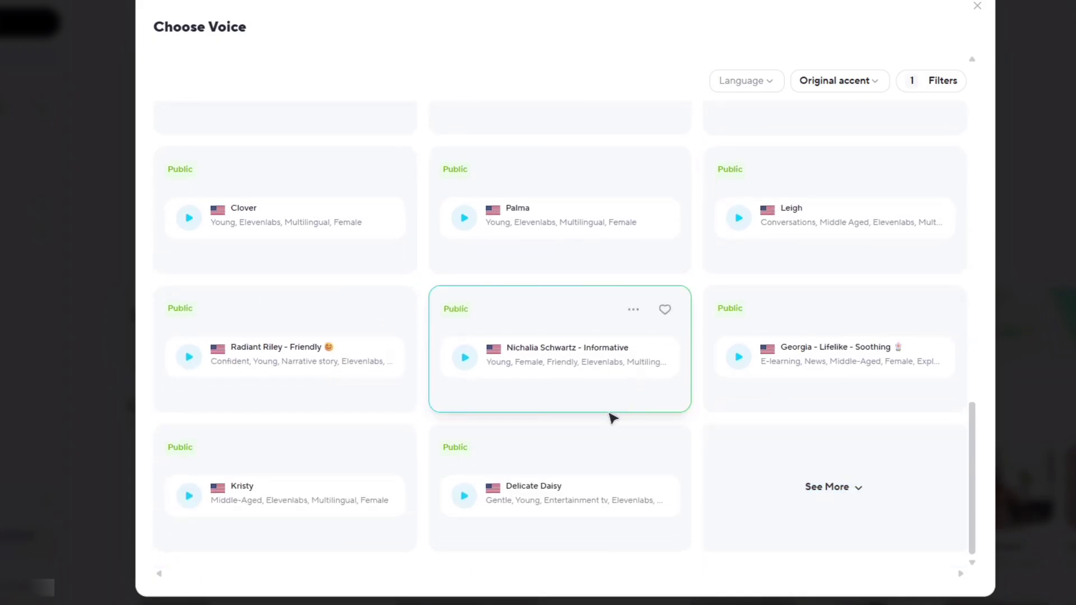
scroll(613, 419, up, 8)
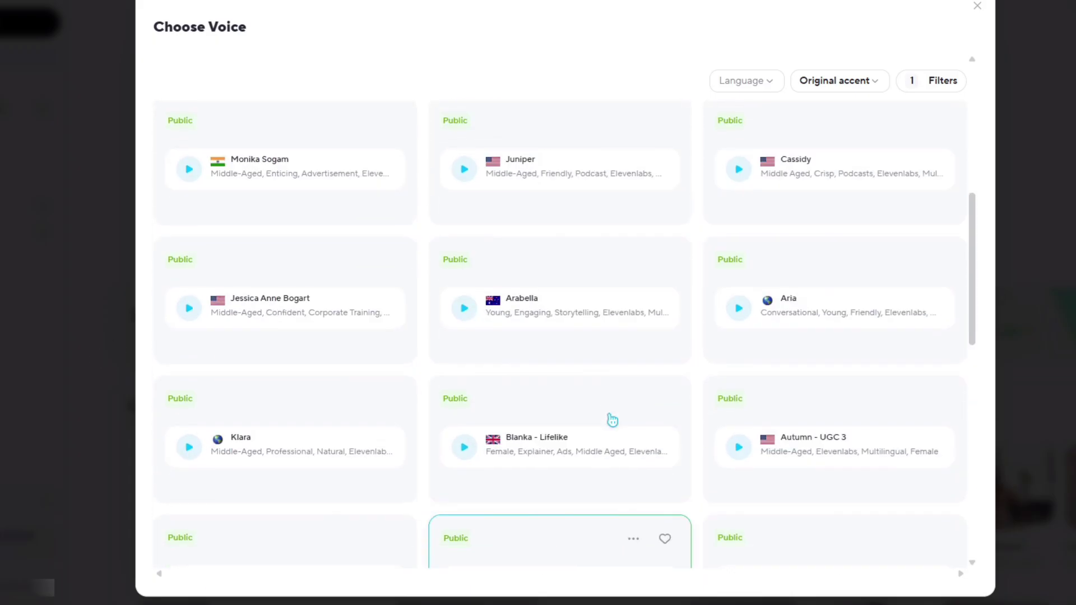
scroll(612, 420, down, 3)
click(557, 340)
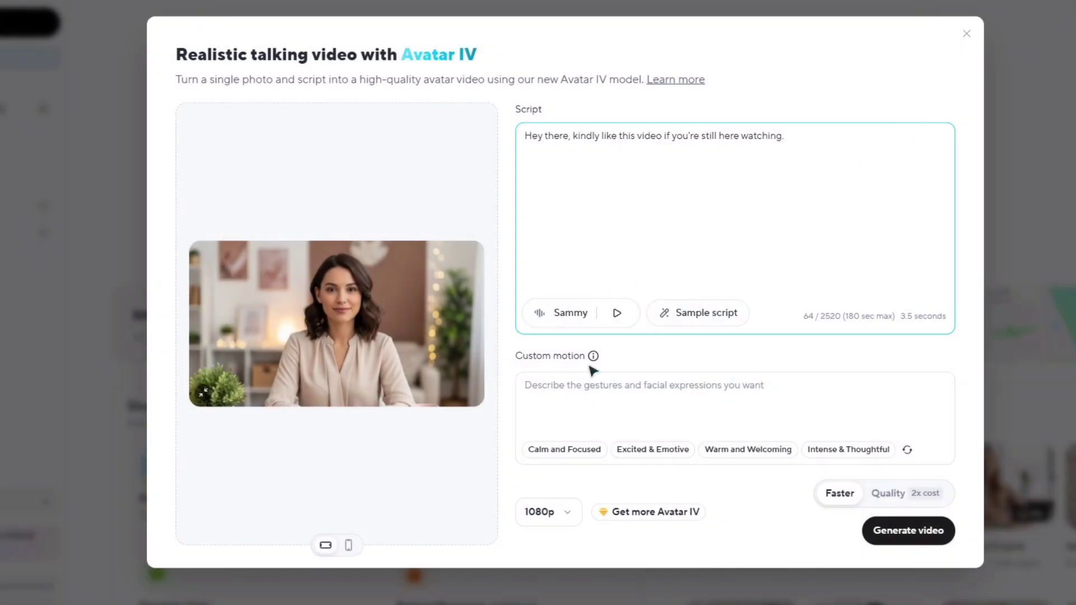
Add a Warm and Welcoming custom motion description, keep 1080p, and generate the Avatar IV video.
click(580, 392)
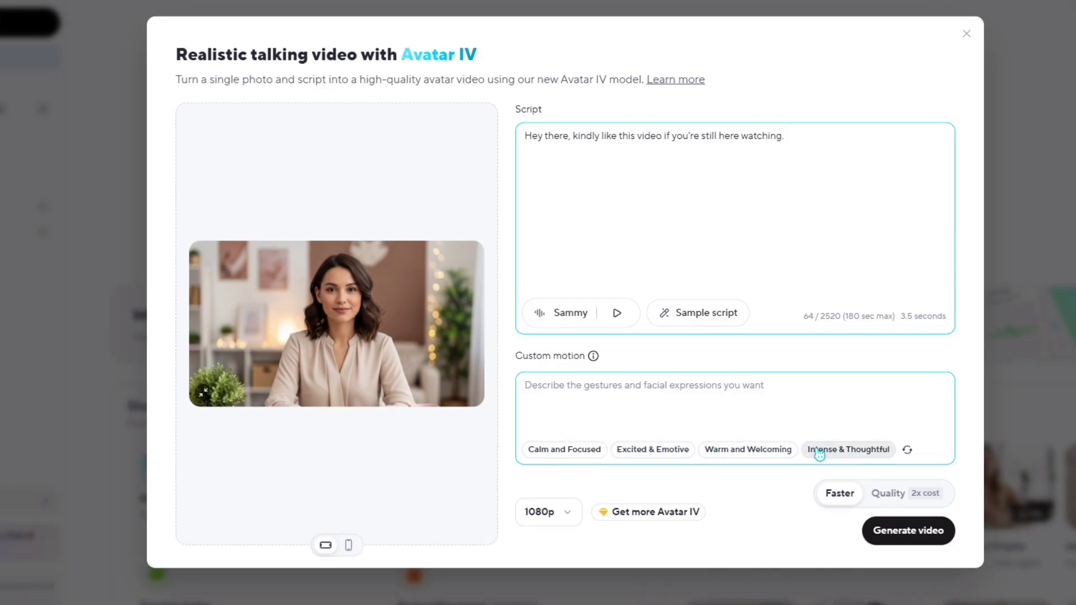
click(748, 452)
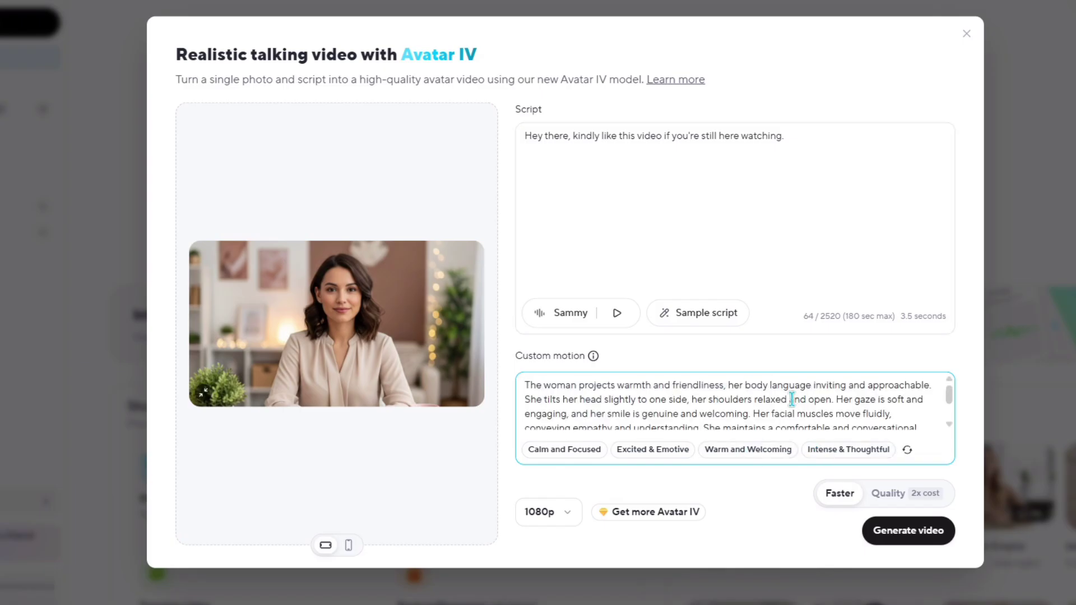
scroll(791, 399, down, 2)
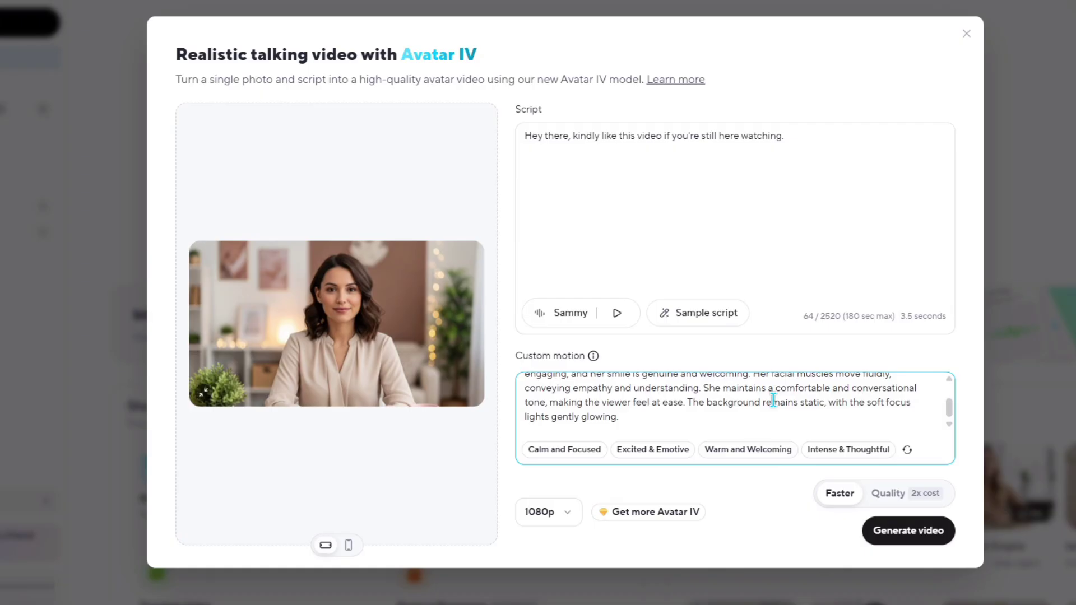
click(565, 512)
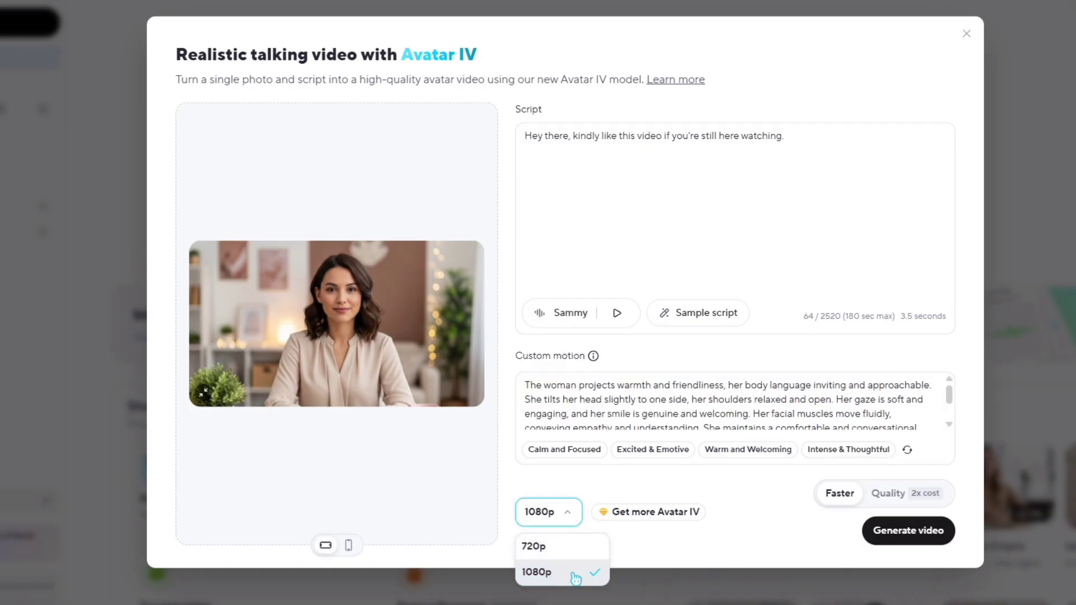
click(567, 514)
click(914, 537)
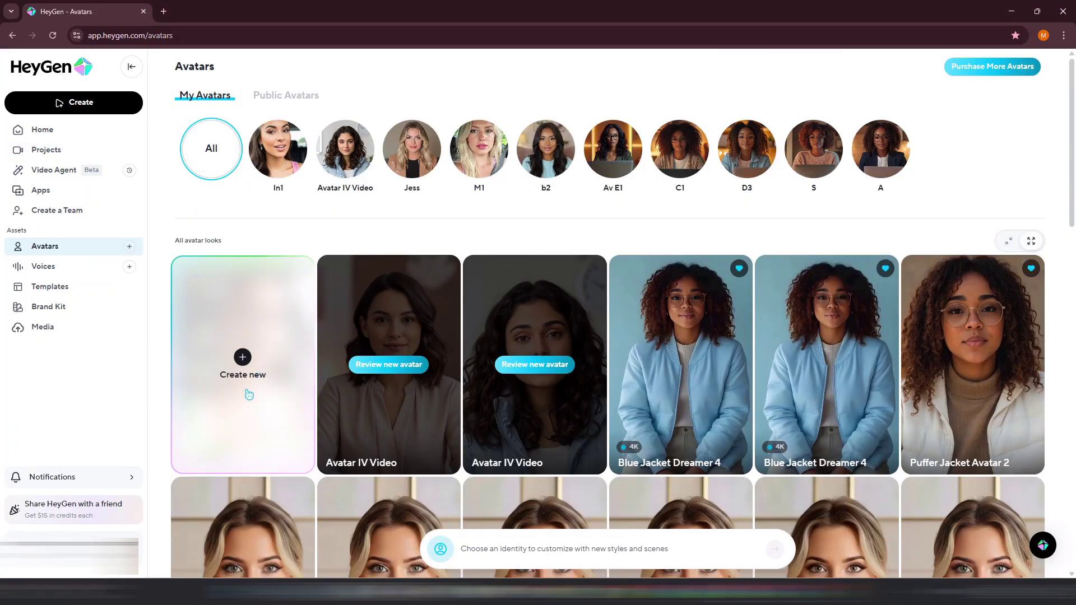
Create a new photo avatar from the uploaded seated woman's photo.
click(248, 395)
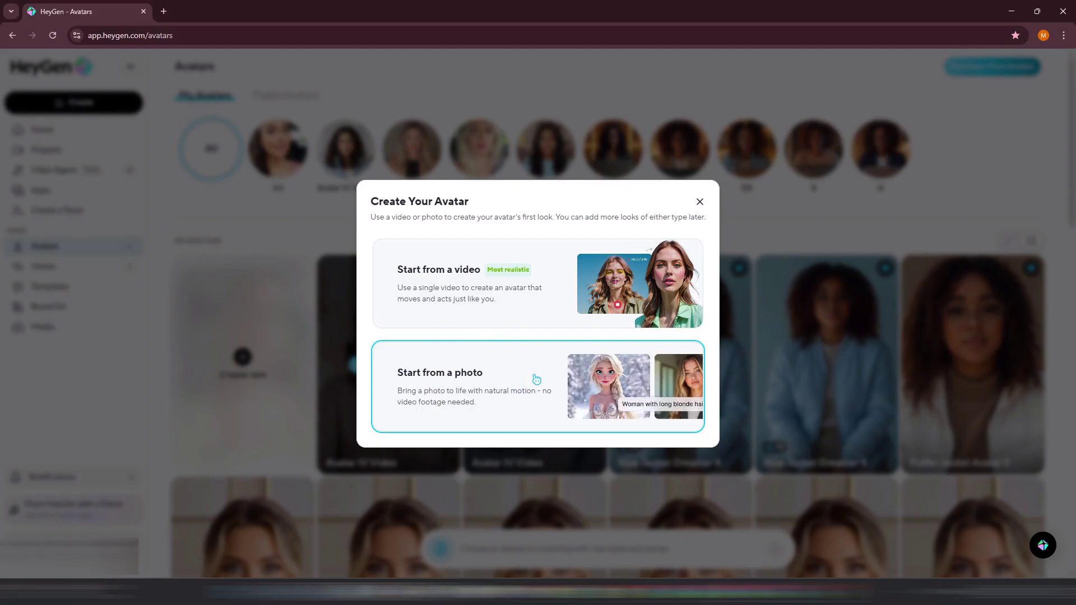
click(545, 375)
click(662, 513)
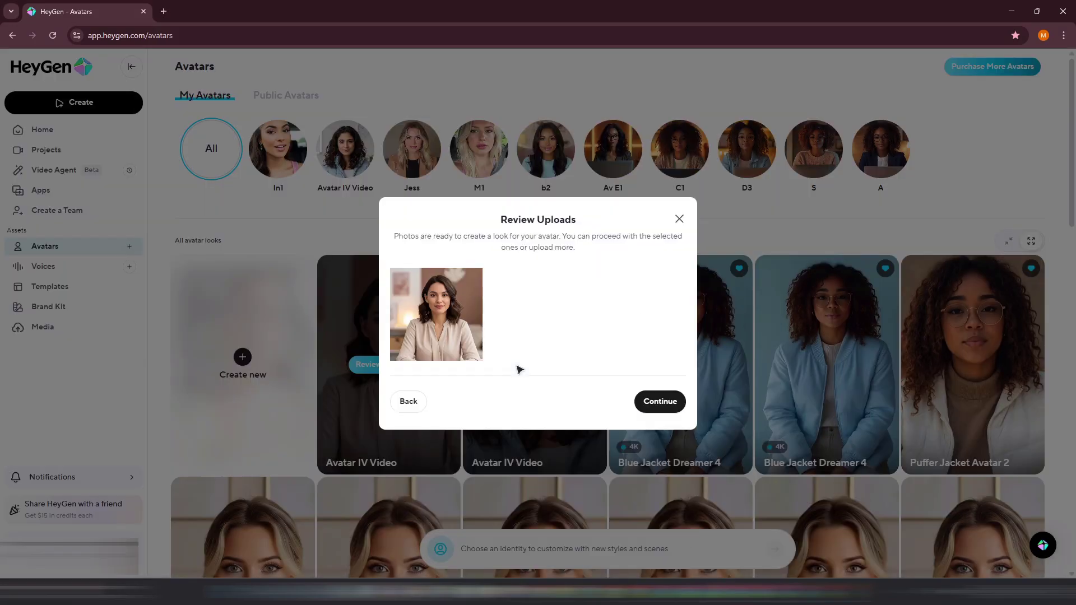
click(660, 401)
Name the avatar T1 as a Young Adult, submit, and dismiss after the limit error.
click(447, 231)
click(480, 291)
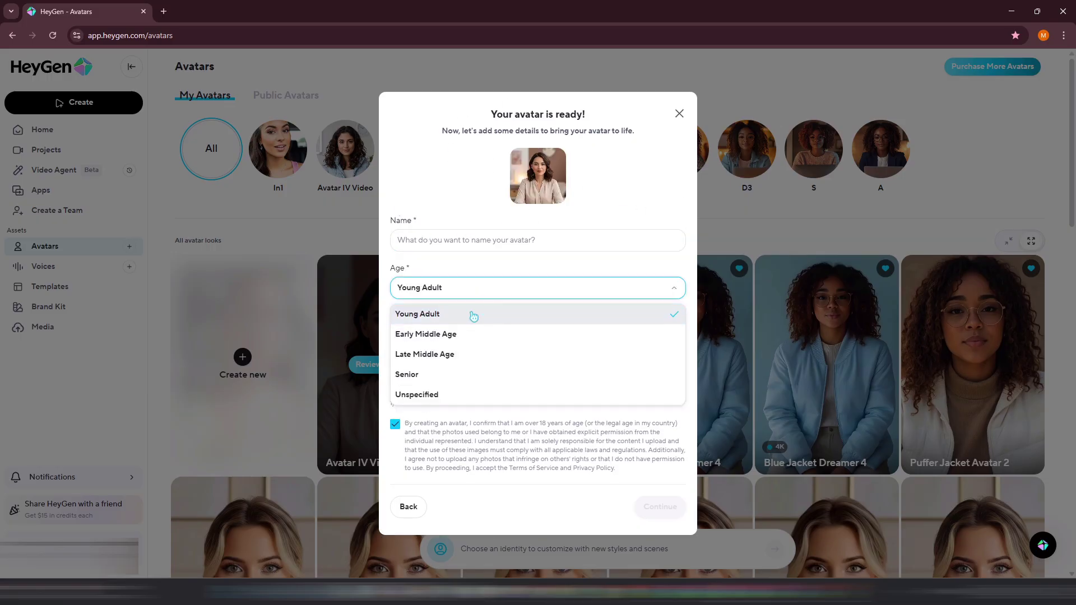
click(472, 316)
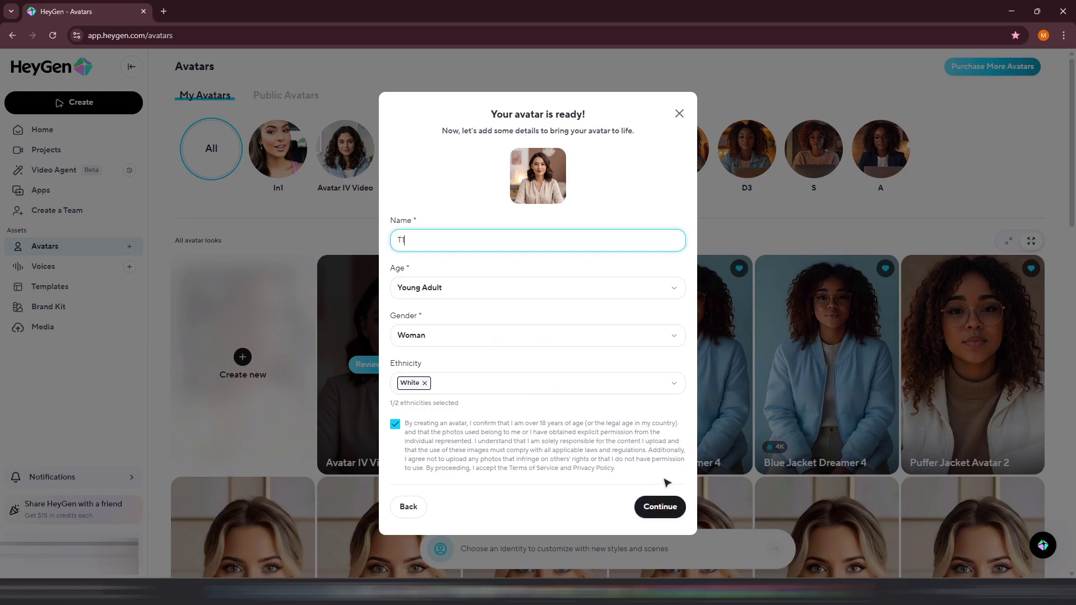
click(656, 507)
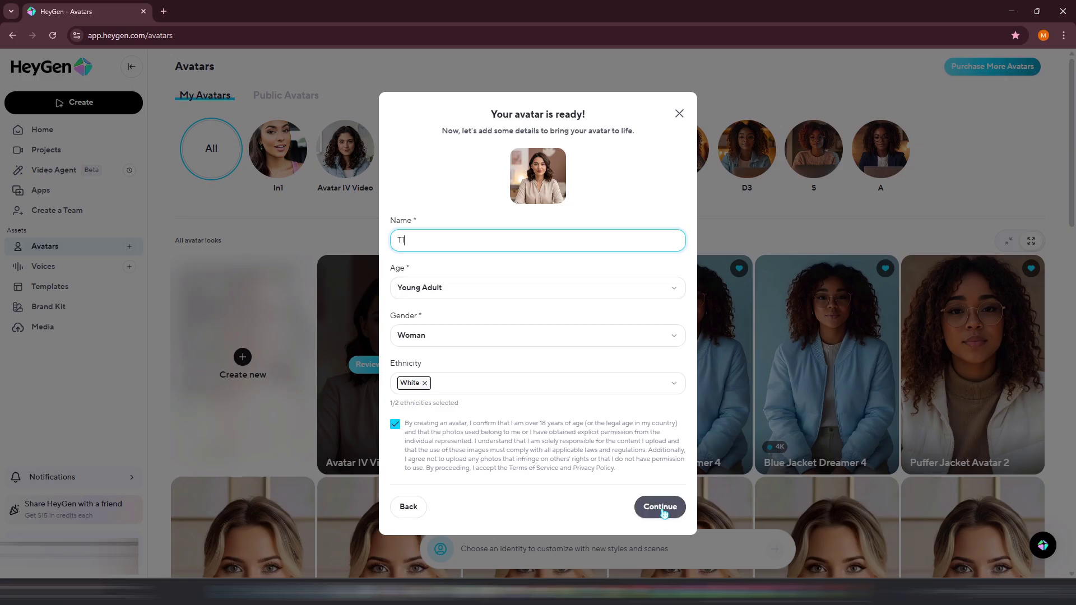
click(662, 511)
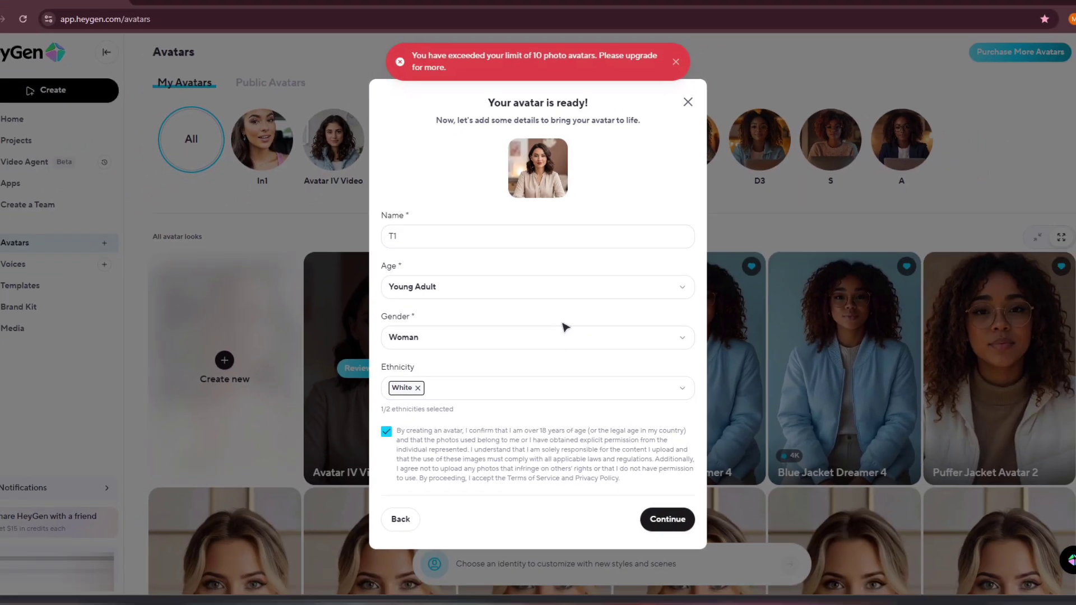
key(Escape)
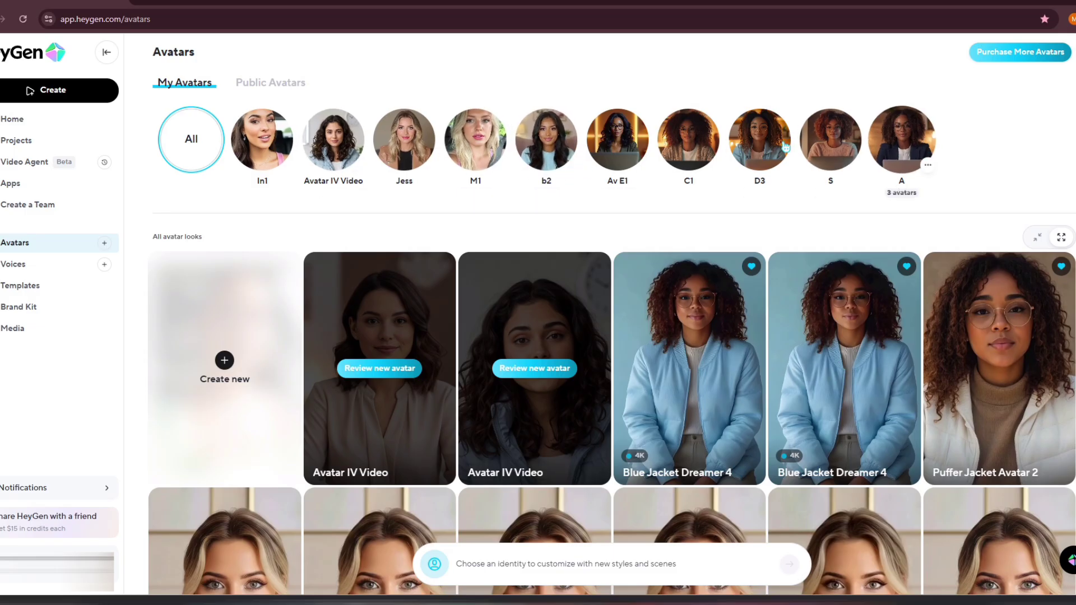
Open the b2 avatar's Radiant Charmer in Soft Blue look.
click(551, 152)
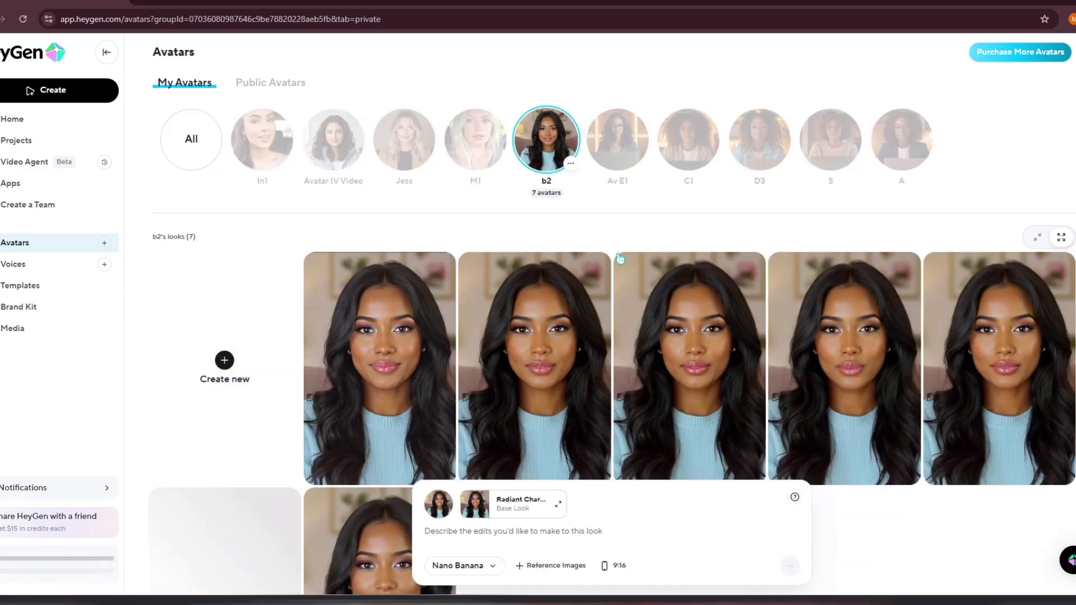
scroll(732, 235, down, 3)
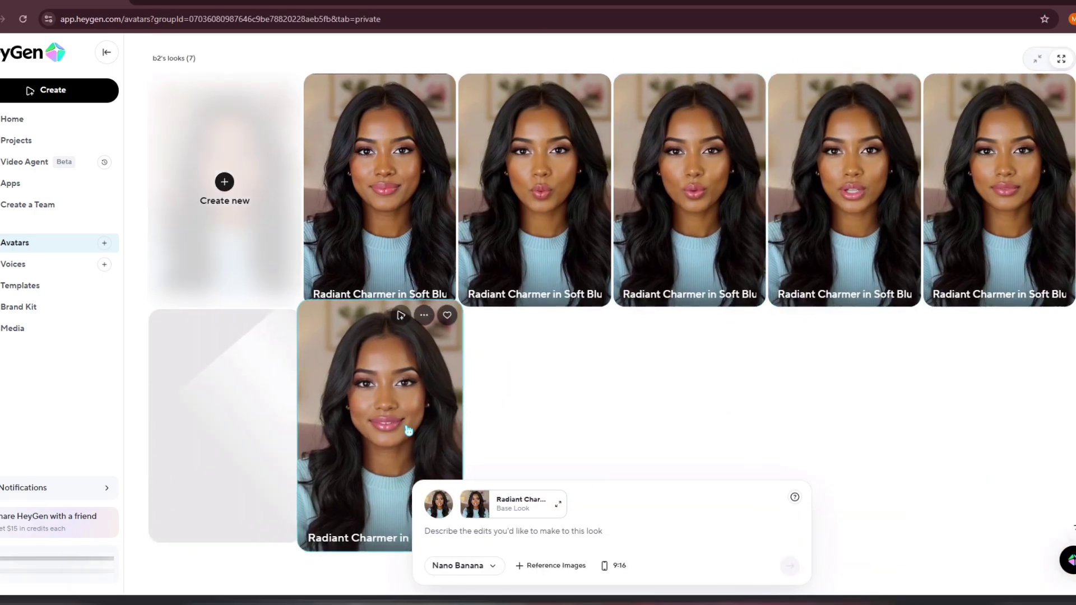
scroll(415, 426, down, 1)
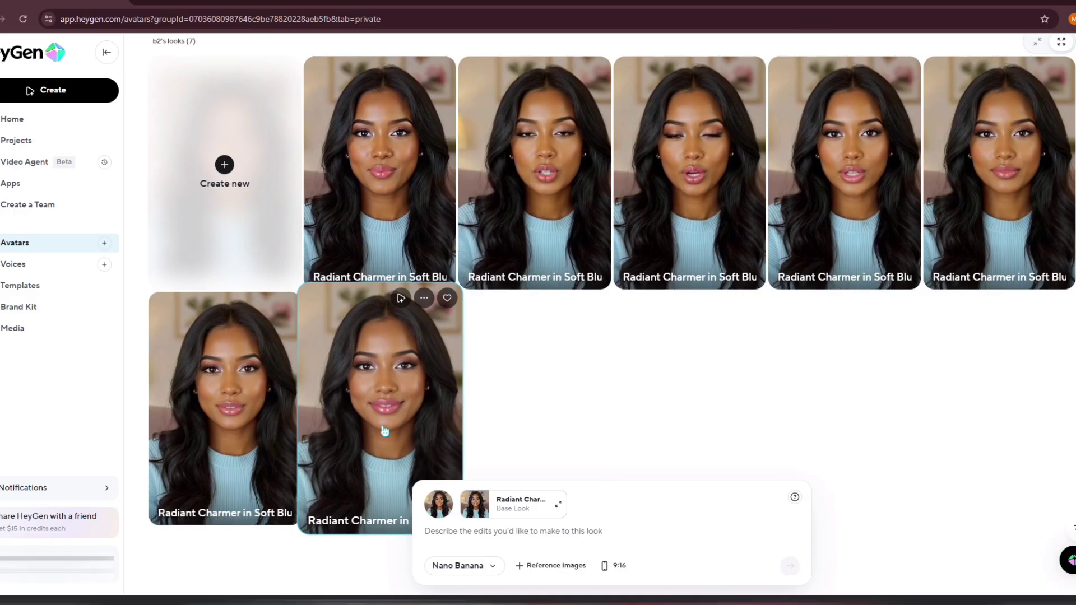
click(384, 432)
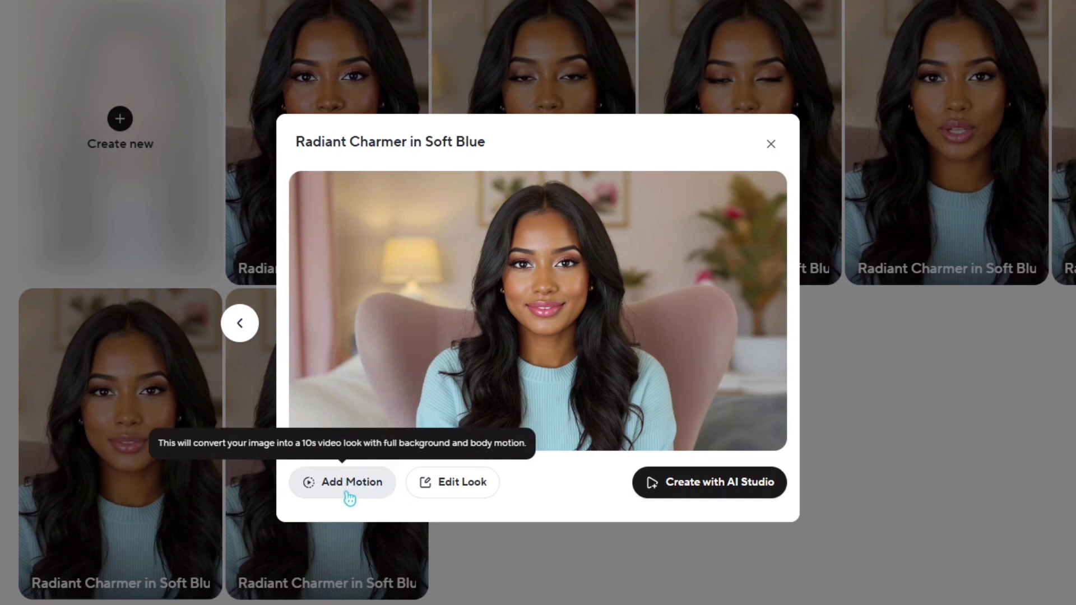
Generate one motion look from the custom prompt with the background-movement sentence deleted.
click(348, 496)
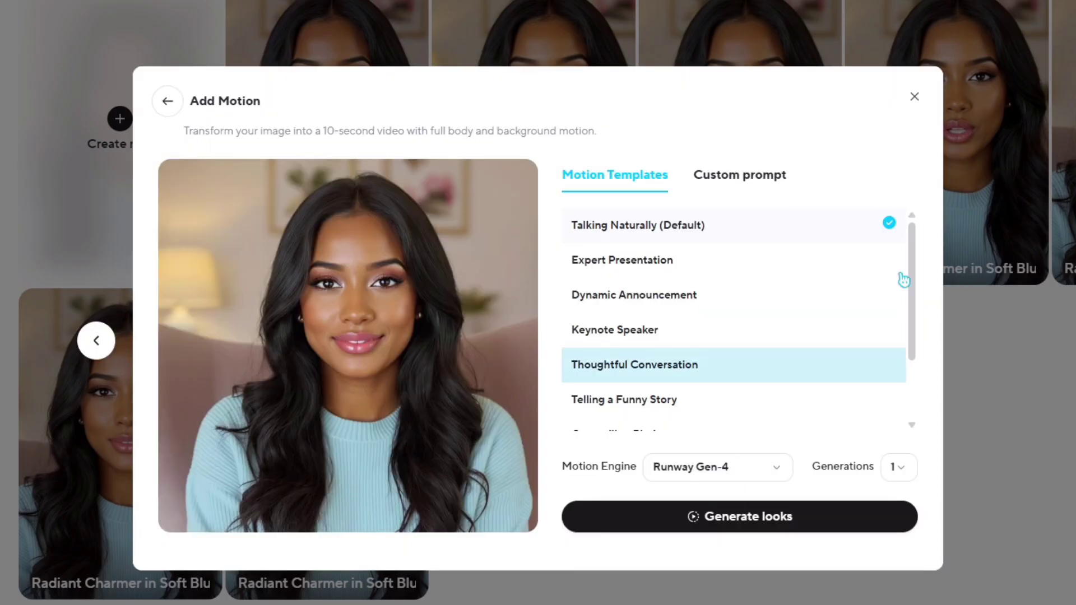
click(811, 196)
click(680, 230)
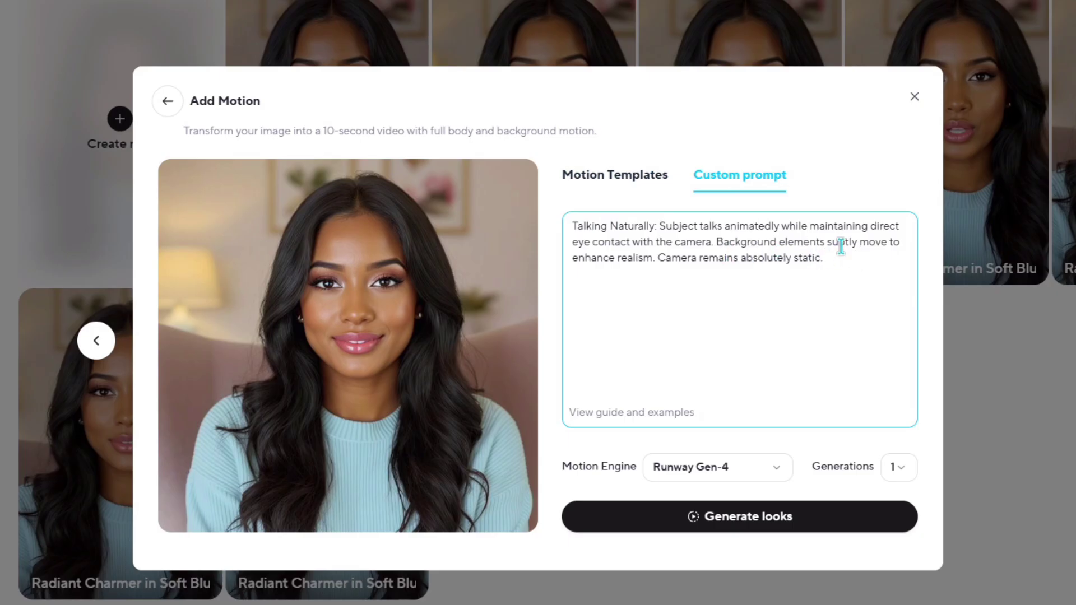
drag(716, 242, 649, 266)
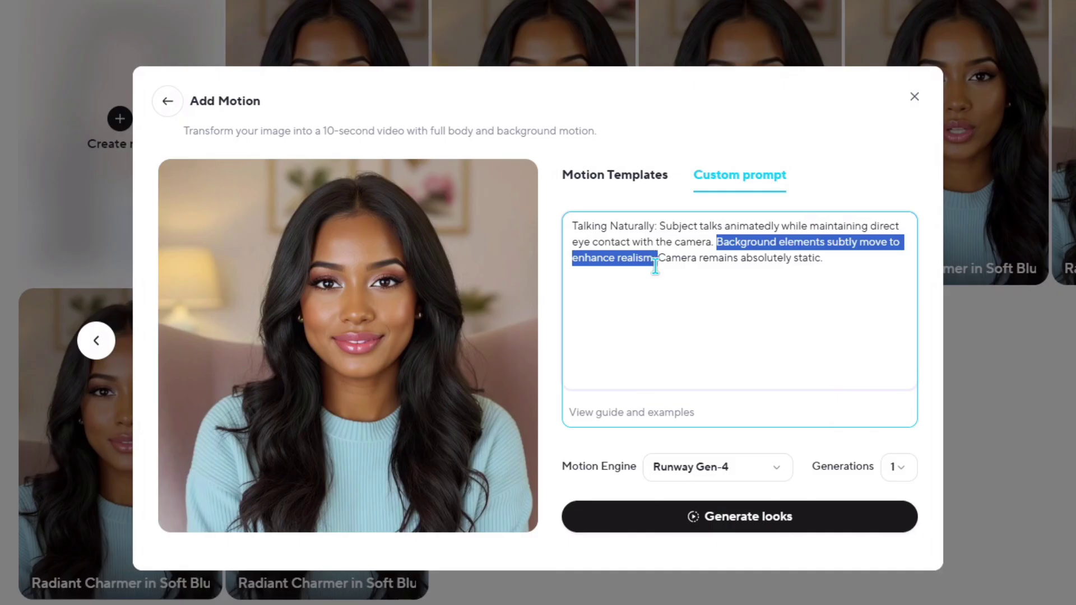
key(BackSpace)
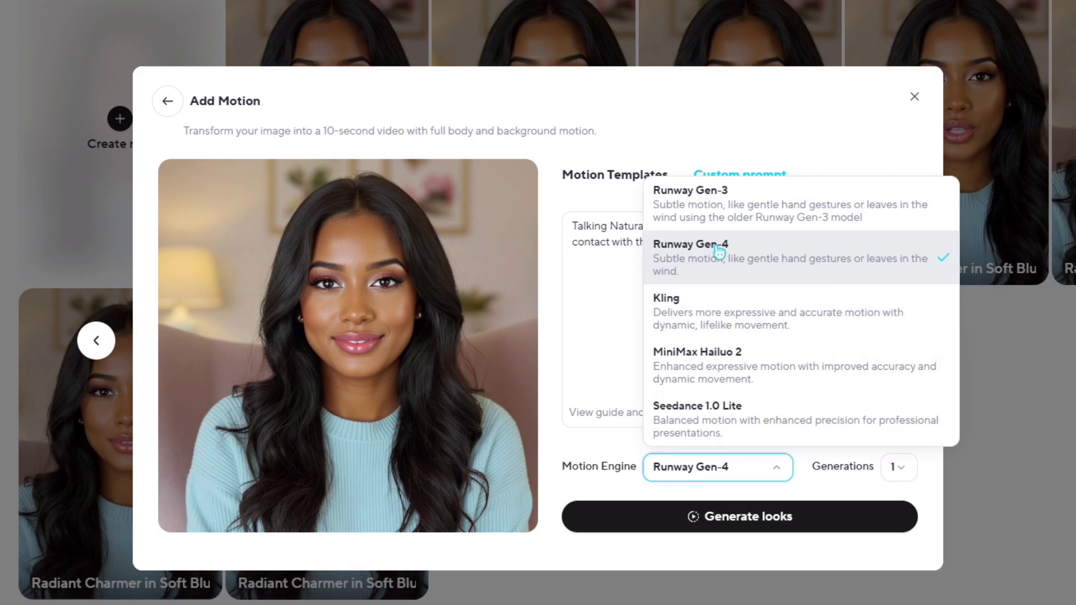
click(903, 471)
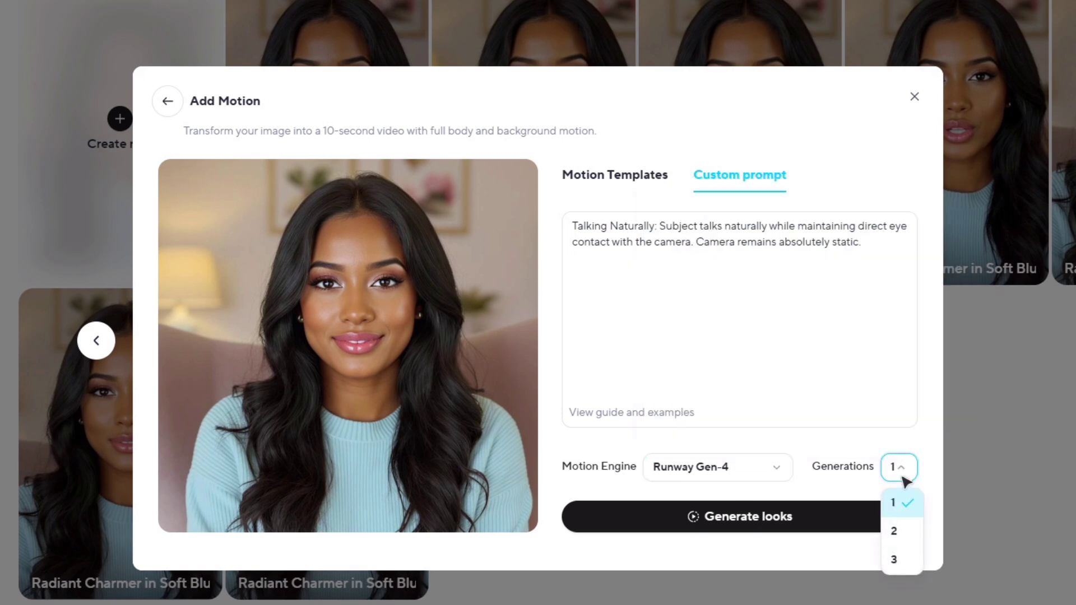
click(903, 468)
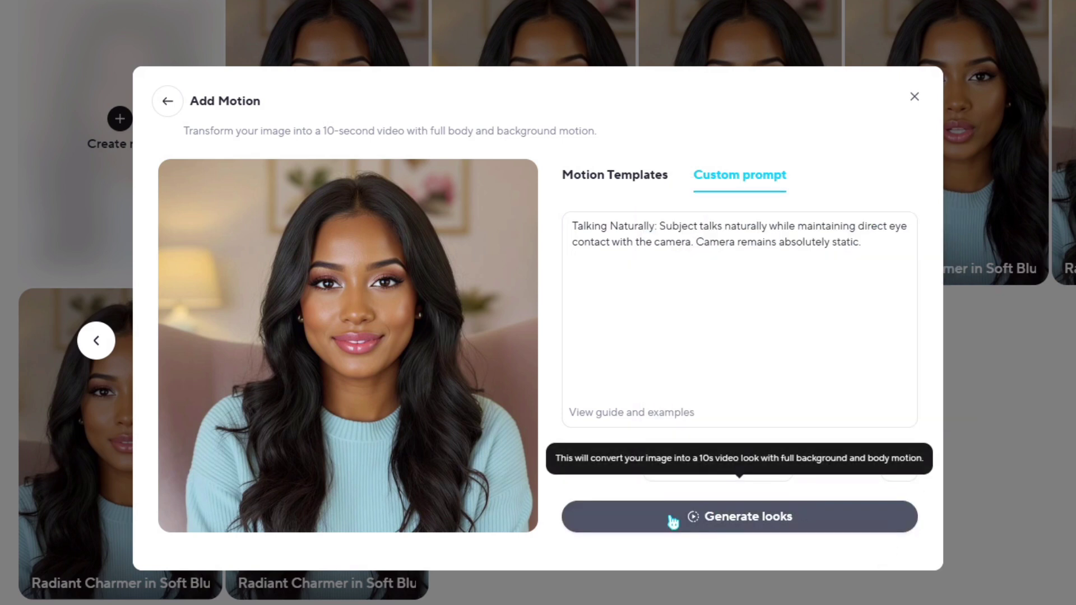
click(752, 526)
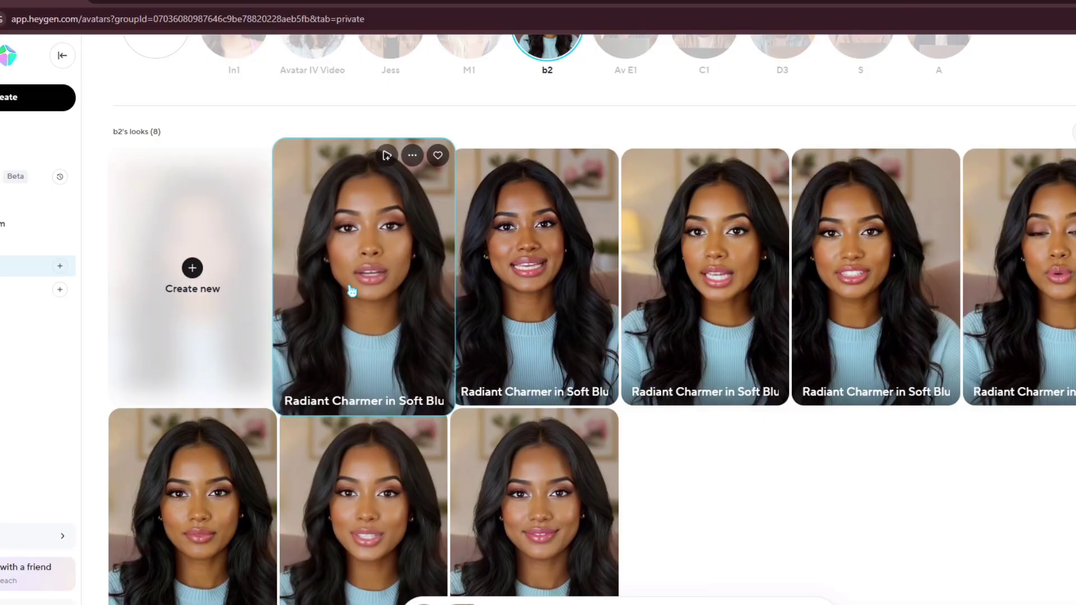
Play the new Radiant Charmer motion look preview full screen.
click(336, 263)
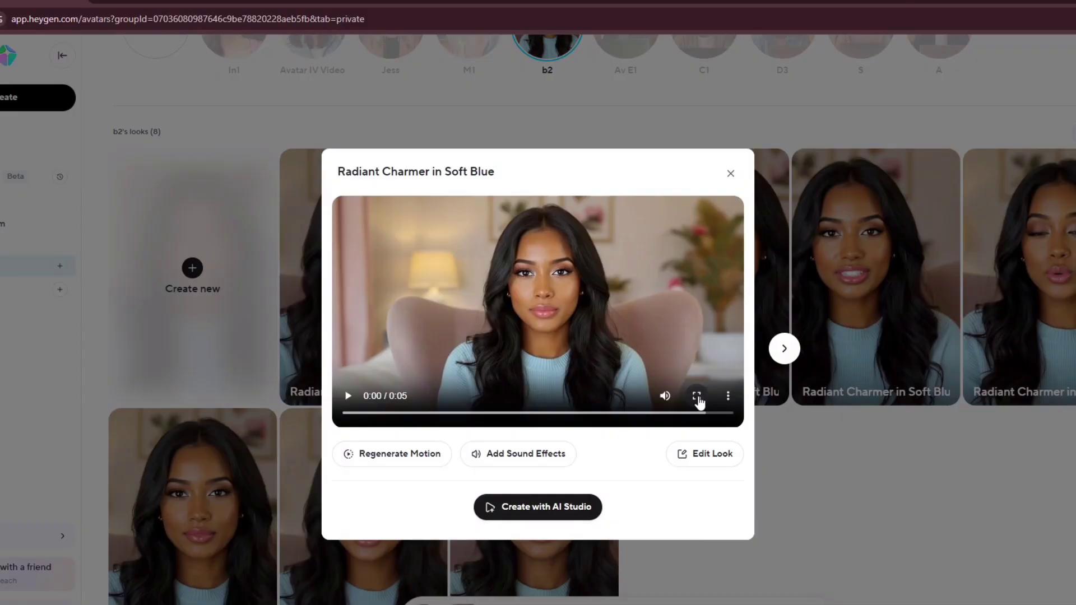
click(697, 396)
click(176, 504)
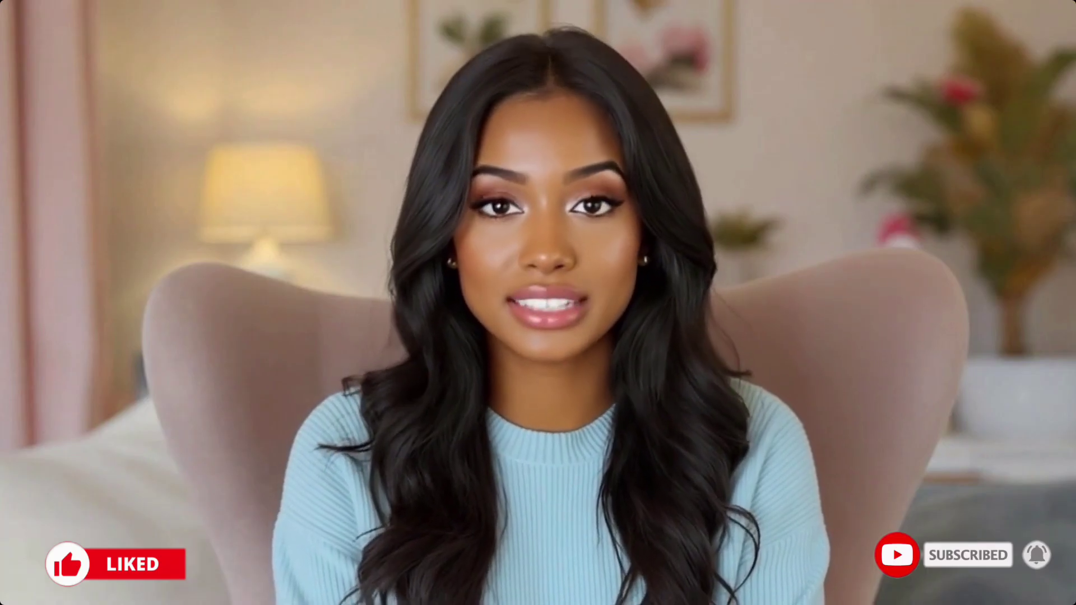
key(Escape)
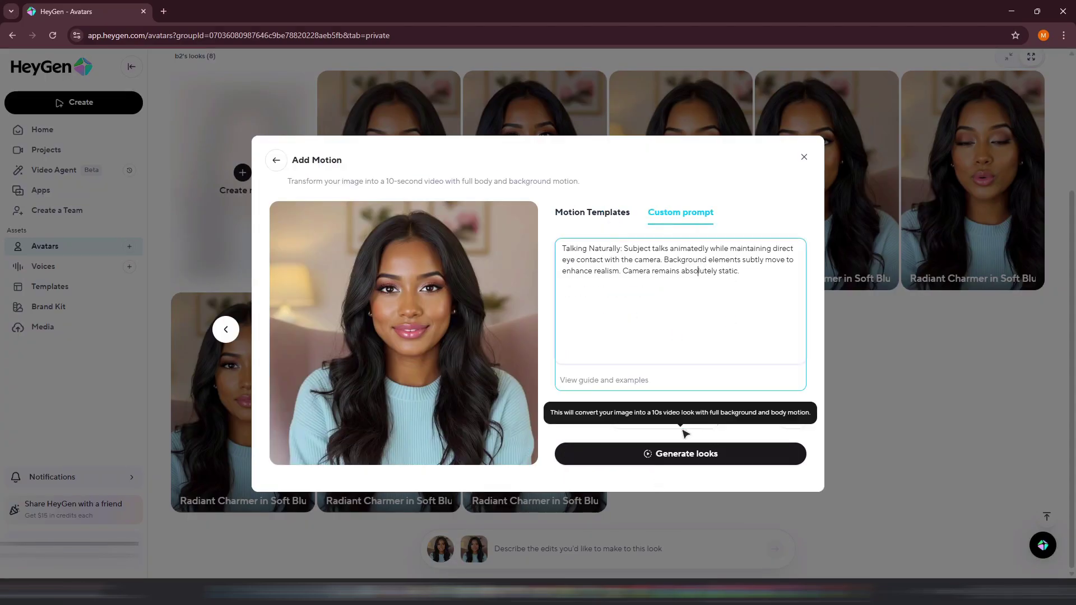
Reopen the motion look preview and start a new AI Studio video with it.
click(685, 426)
click(804, 157)
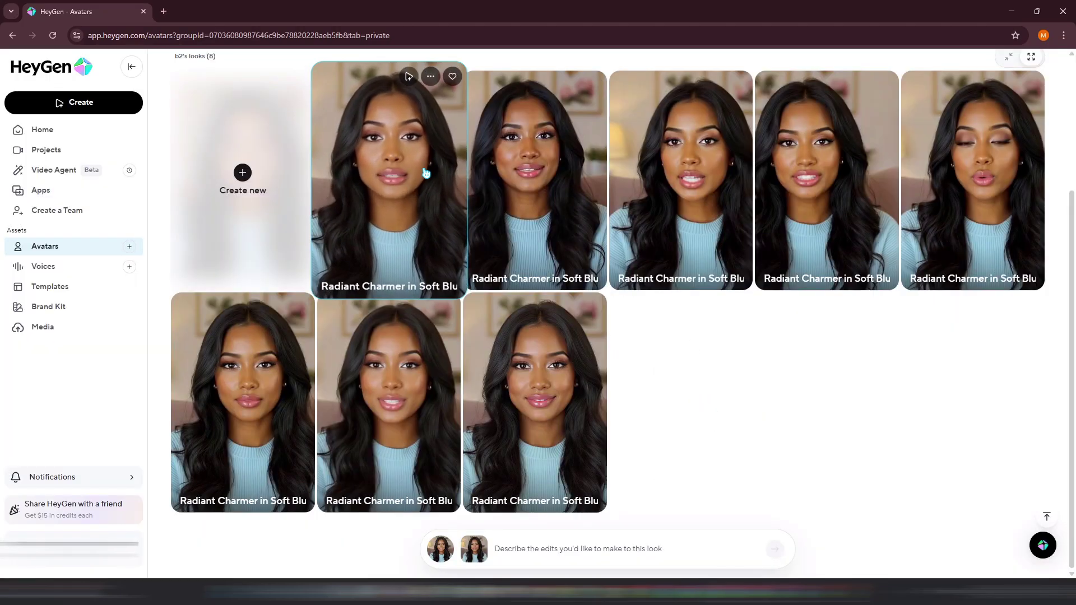
click(408, 216)
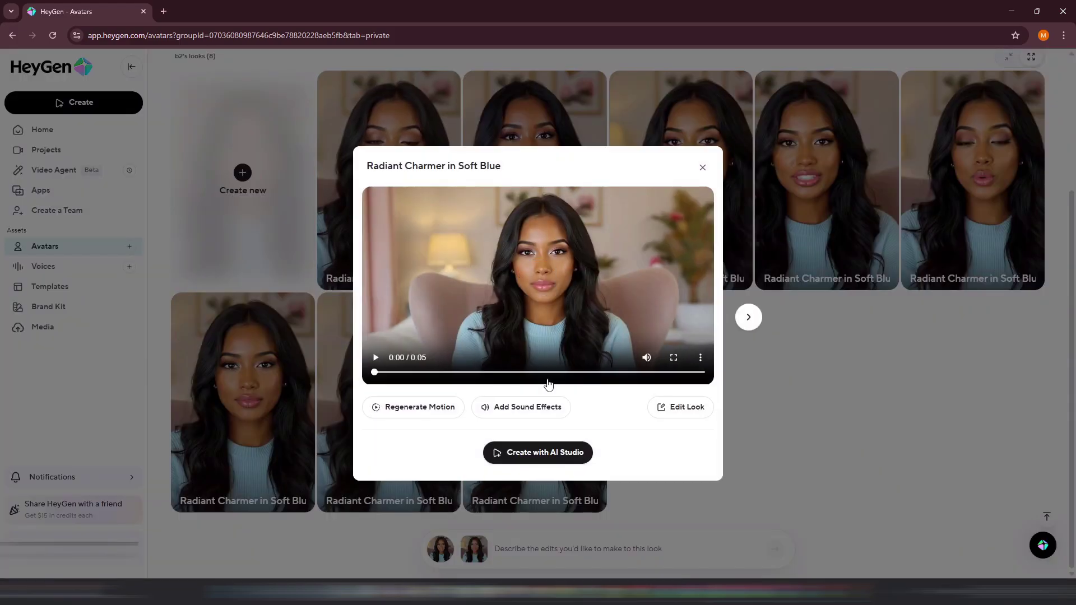
click(544, 461)
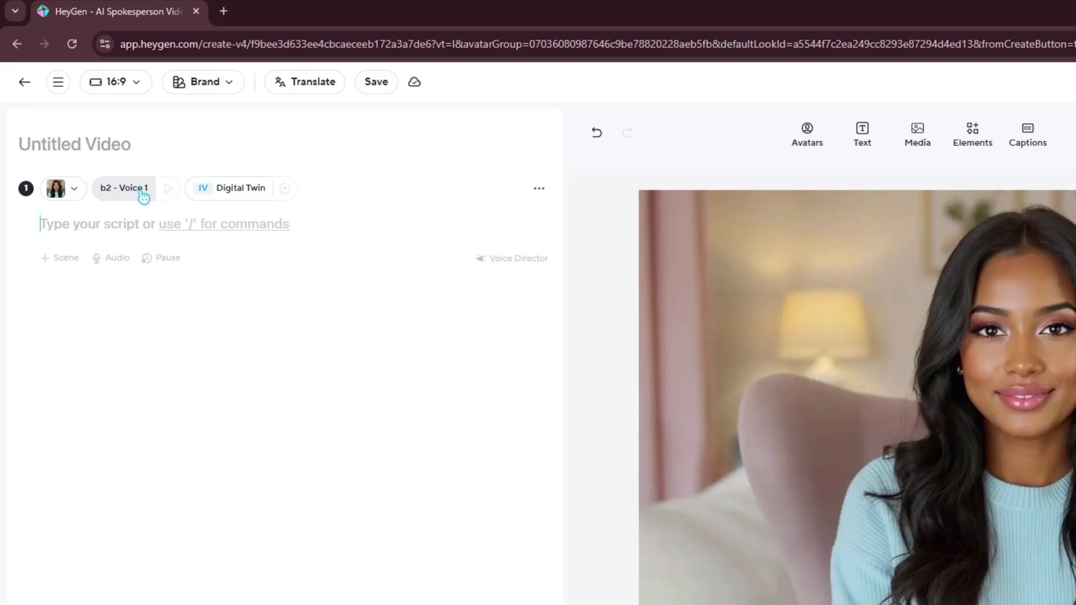
Check the b2 - Voice 1 voice list and switch the motion engine to Avatar Unlimited.
click(104, 141)
click(132, 177)
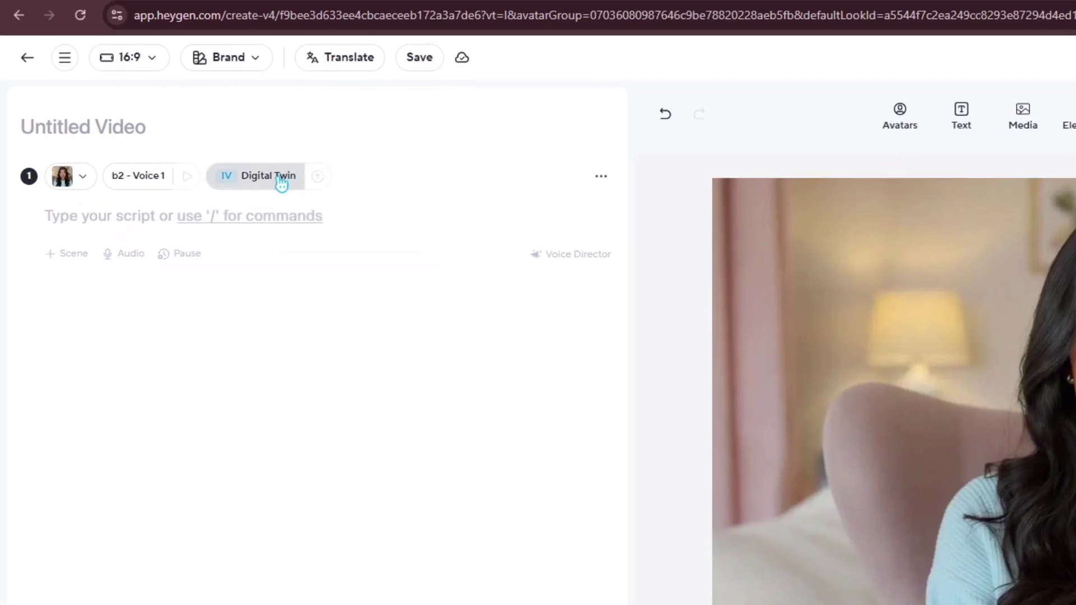
click(236, 164)
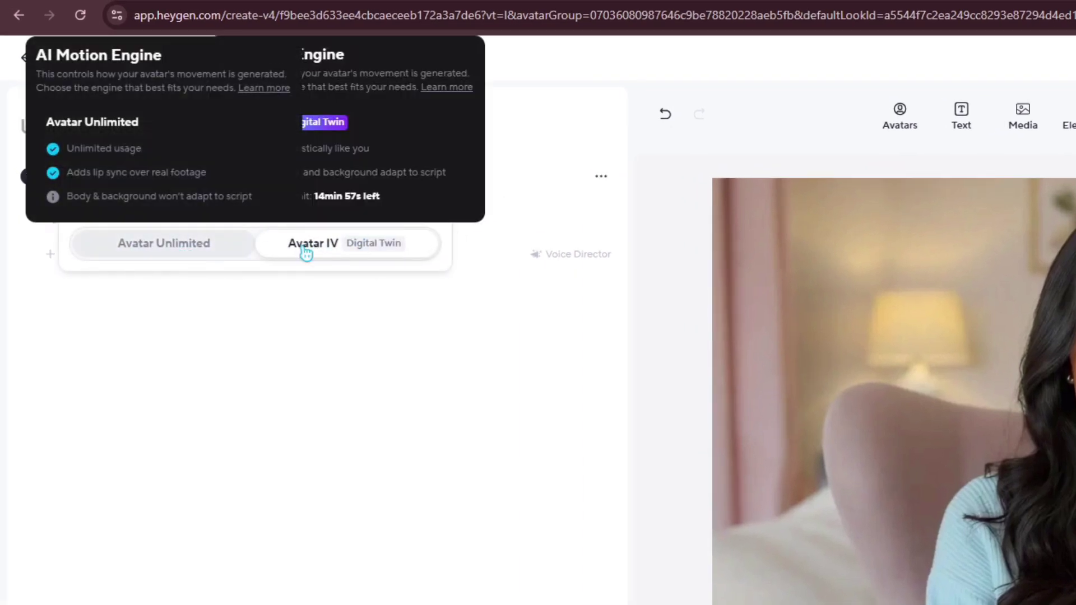
click(170, 247)
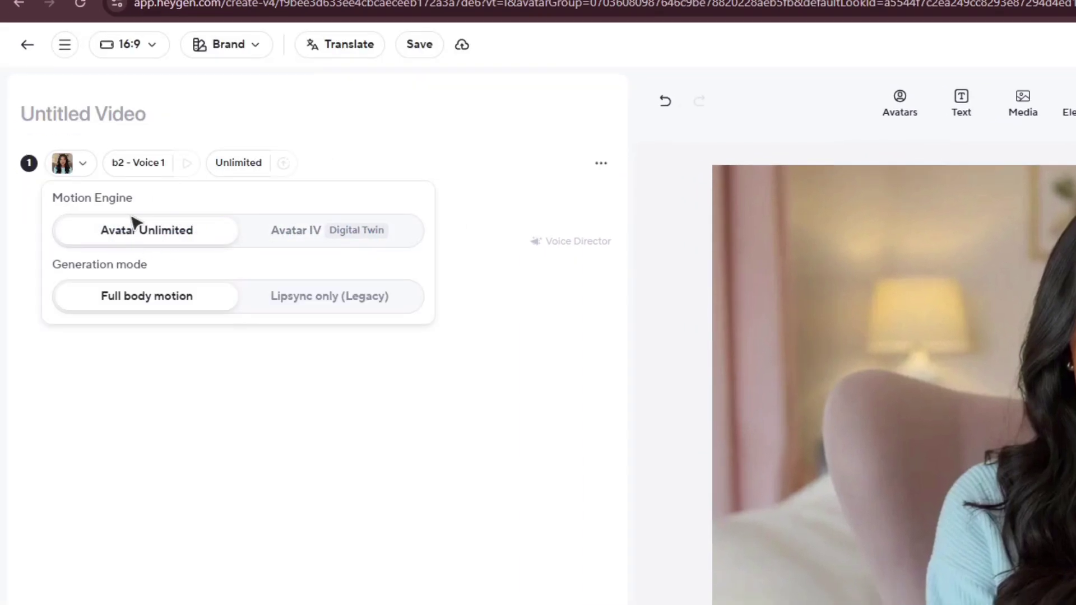
Bring up the Generate video settings for the Untitled Video.
mouse_move(162, 239)
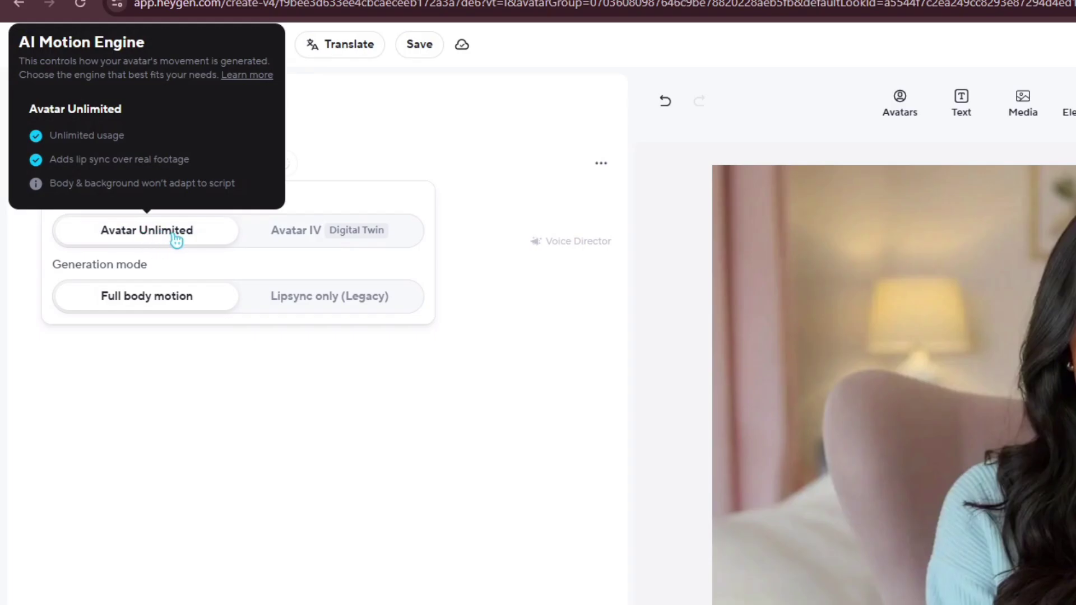
mouse_move(292, 235)
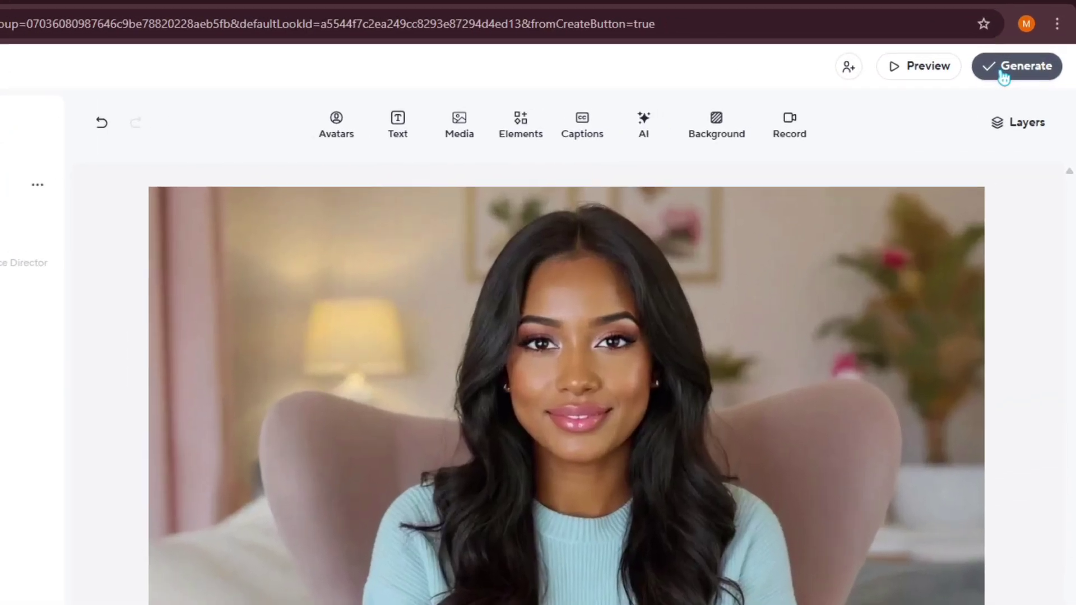
click(1029, 67)
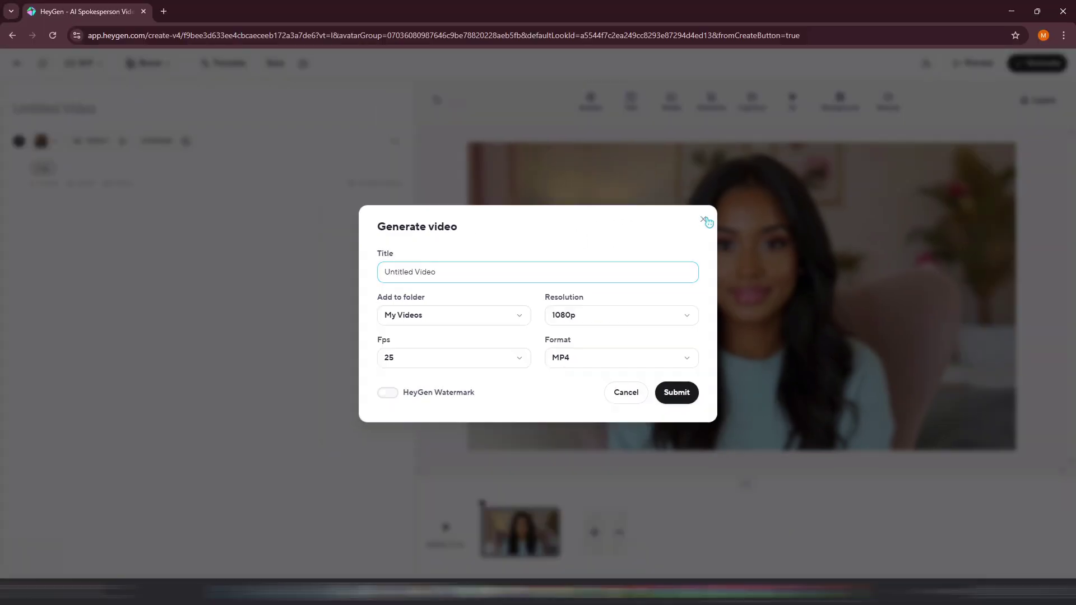
Close the Generate video dialog without submitting the Untitled Video.
click(704, 220)
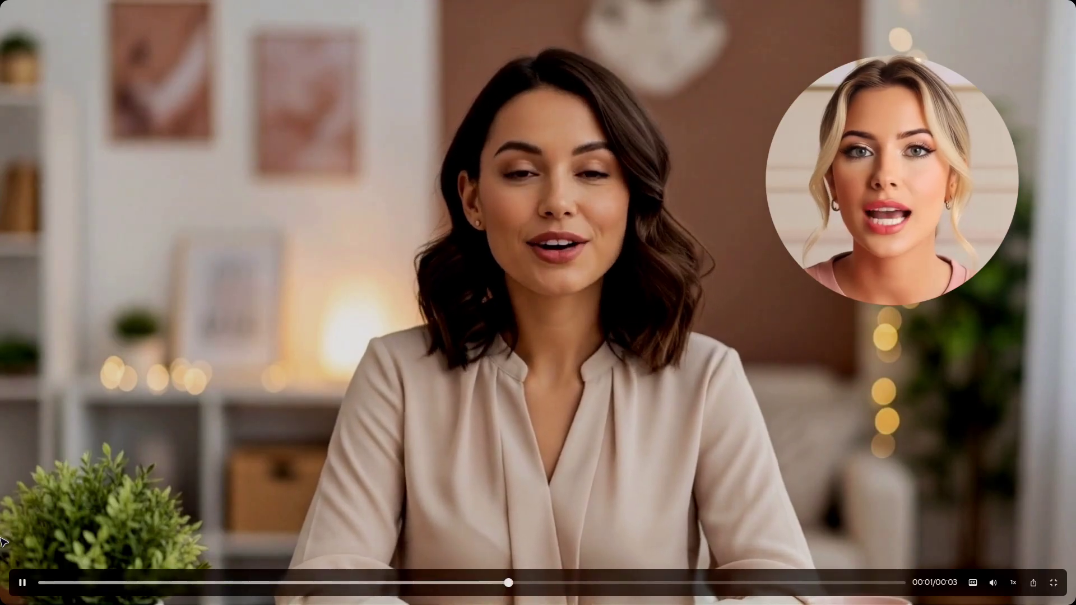
Replay the 3-second talking-avatar video with the picture-in-picture overlay from the start.
click(23, 583)
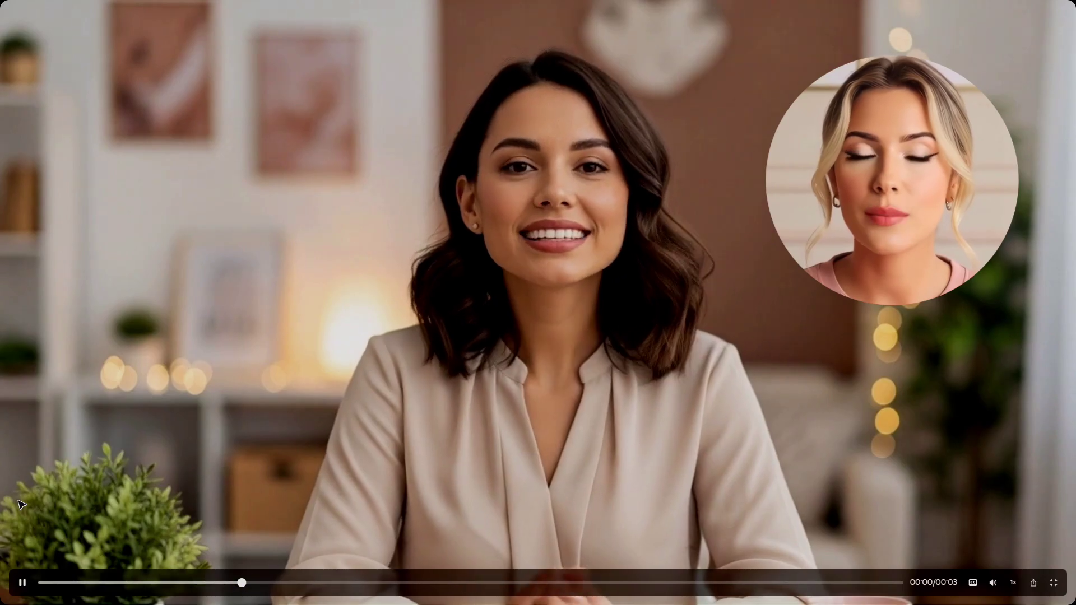